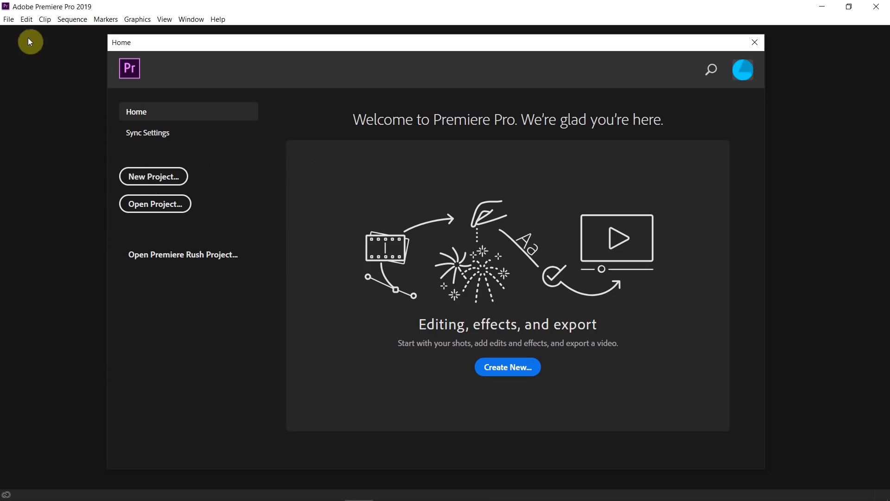
Step: Start a new project and name it "get started"
left_click(8, 19)
mouse_move(164, 30)
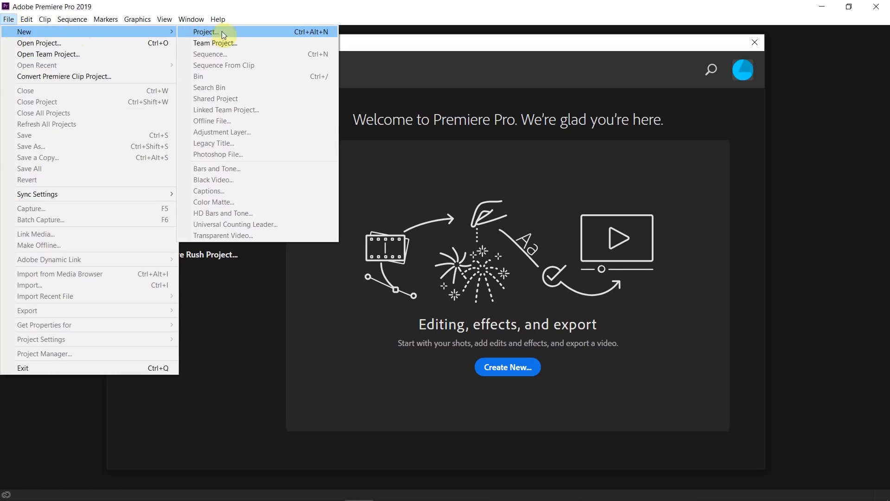
left_click(241, 32)
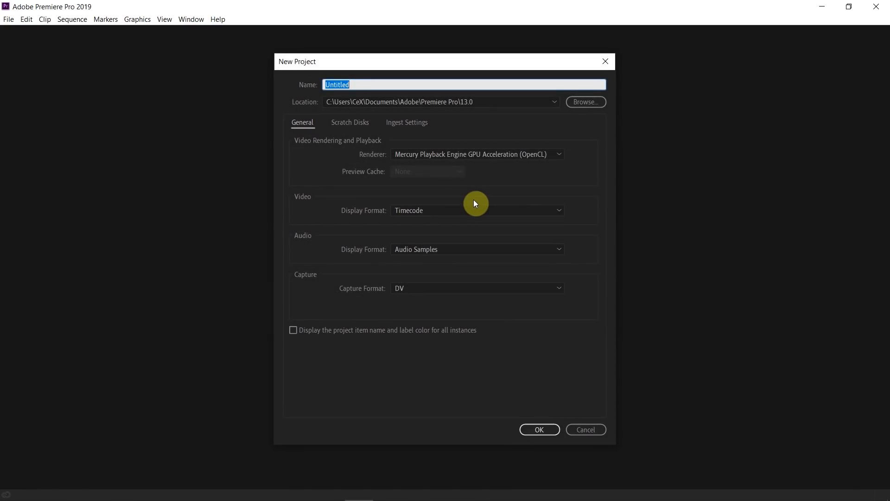
type("get started")
Step: Set the project's location to the videos folder on the Desktop and create the project with the default settings
left_click(577, 103)
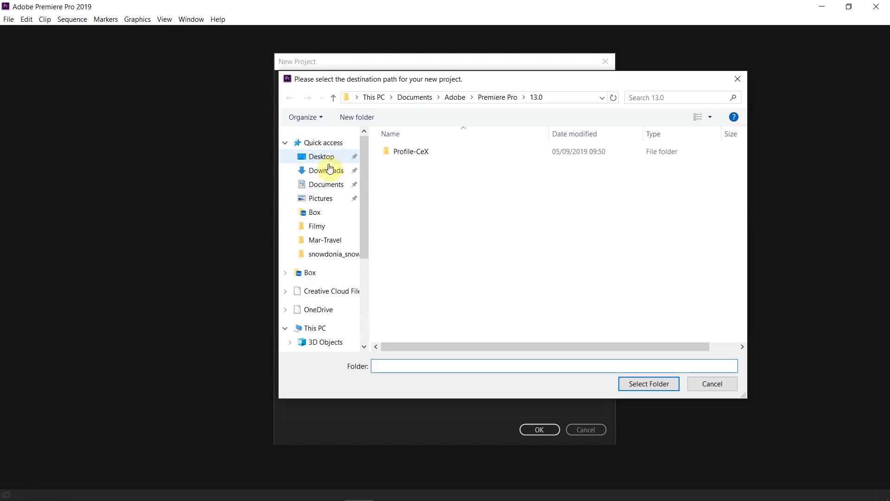
scroll(329, 165, "up", 1)
left_click(328, 161)
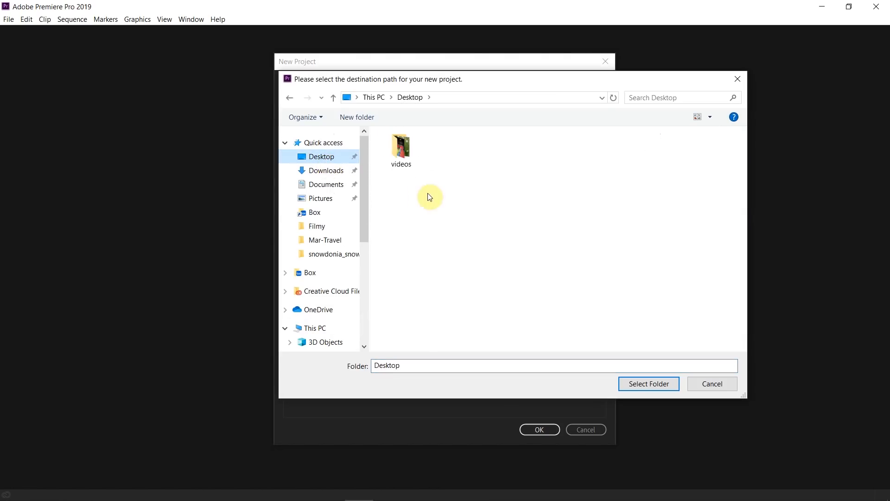
left_click(405, 154)
double_click(405, 155)
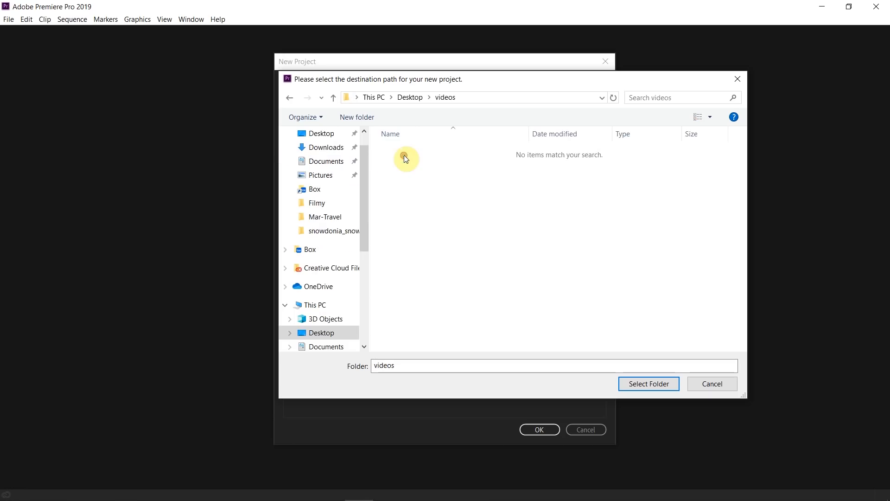
left_click(642, 385)
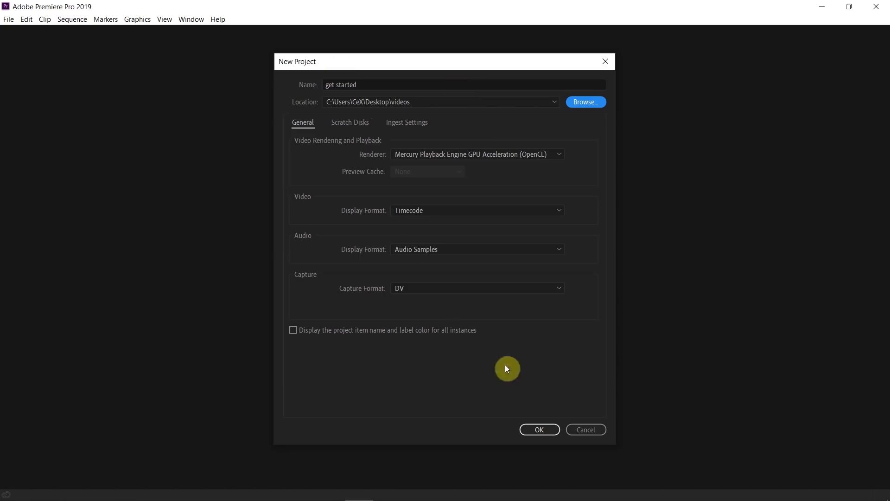
left_click(539, 431)
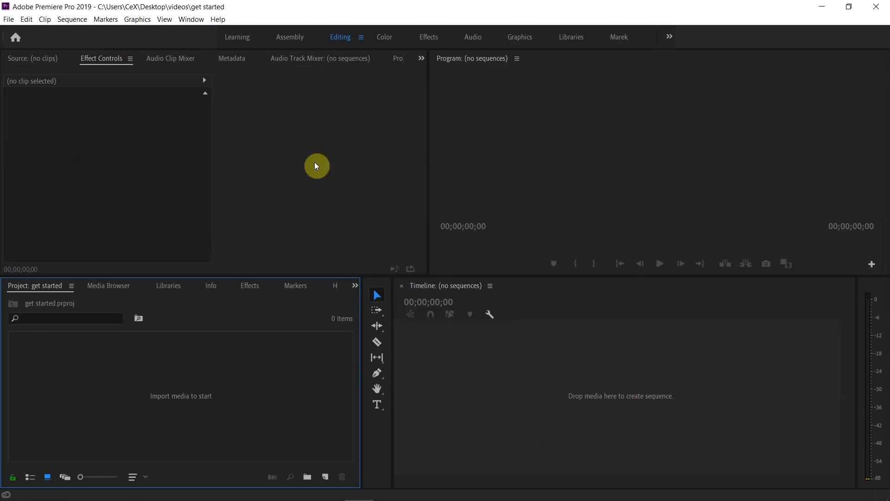
Step: Switch to the Editing workspace and reset it to its saved layout
left_click(191, 19)
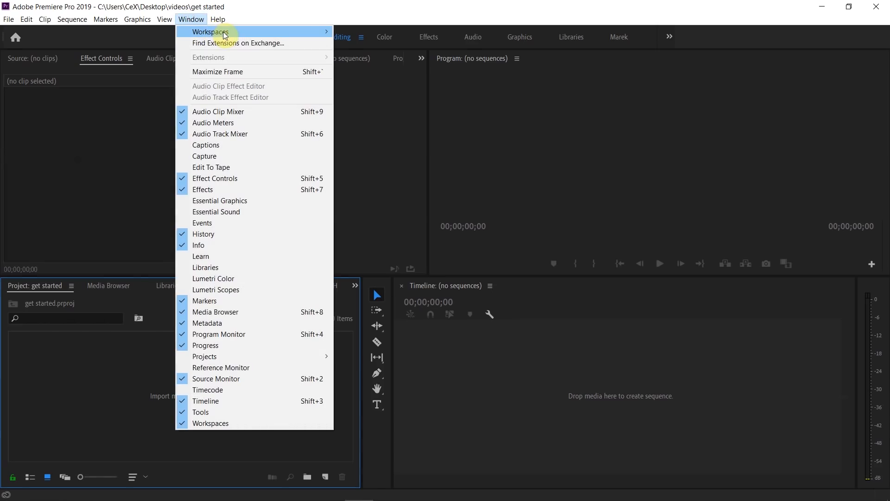
mouse_move(225, 33)
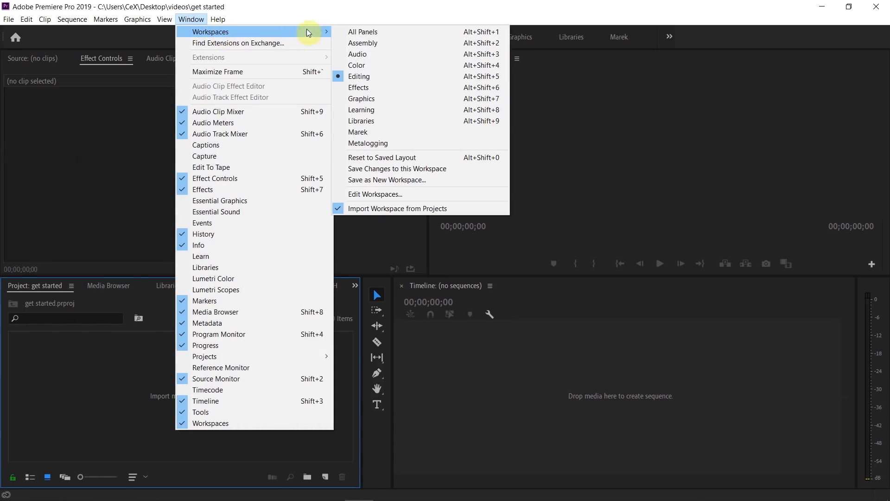
left_click(373, 77)
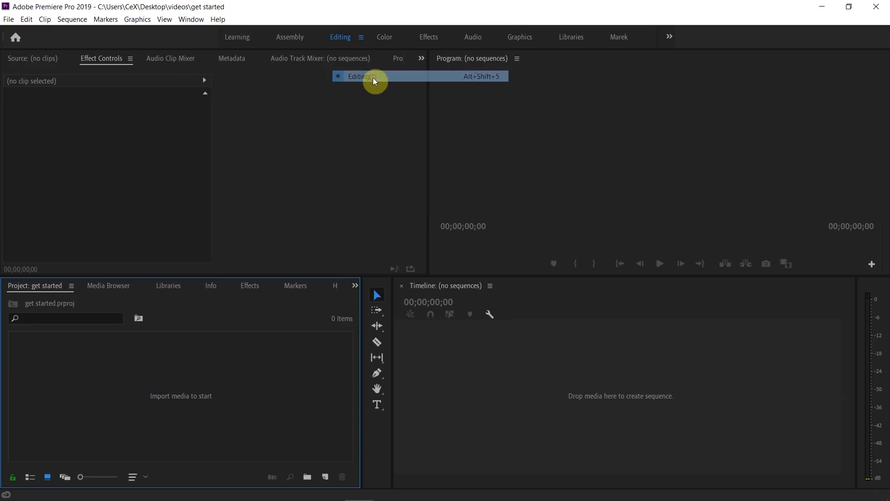
left_click(191, 21)
mouse_move(276, 31)
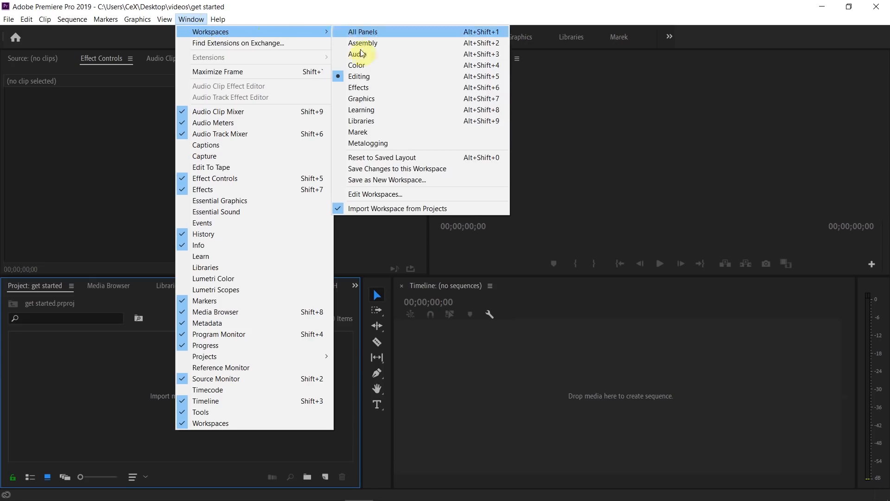
left_click(405, 158)
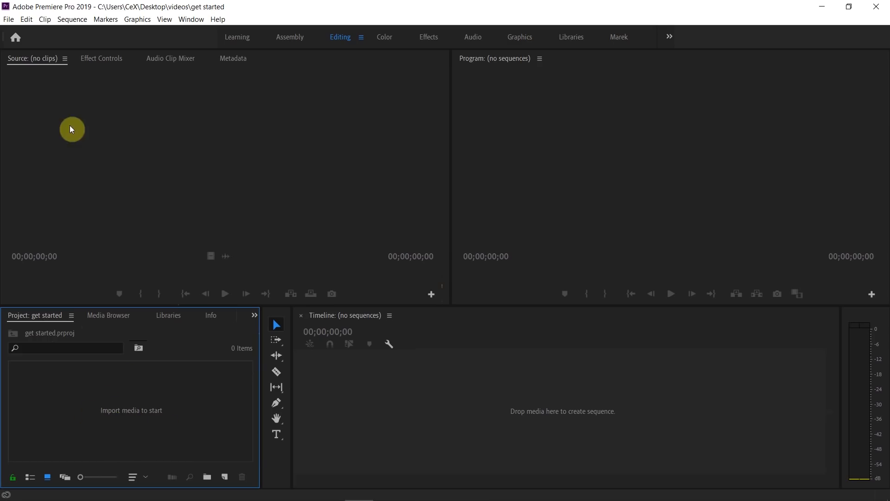
Step: Import the drone_trackMatte, jump_reverse, mercedes - masking and pexels dandelion clips from the videos folder into the project
left_click(8, 19)
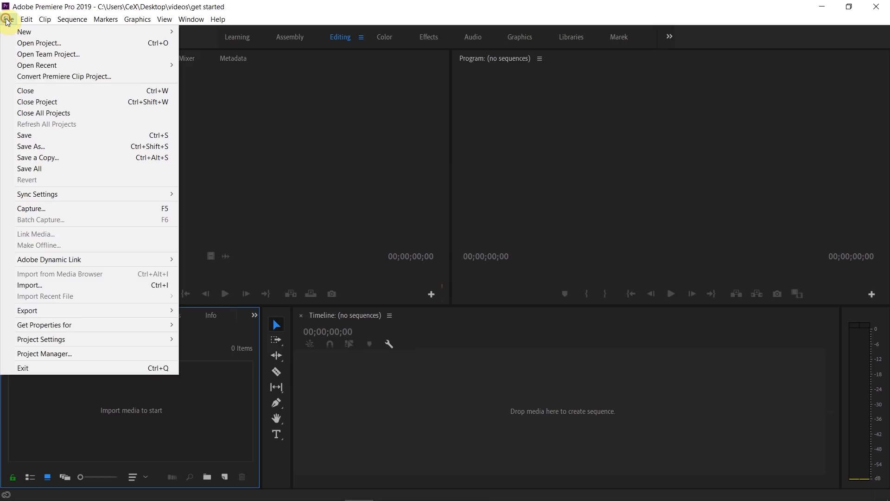
left_click(81, 285)
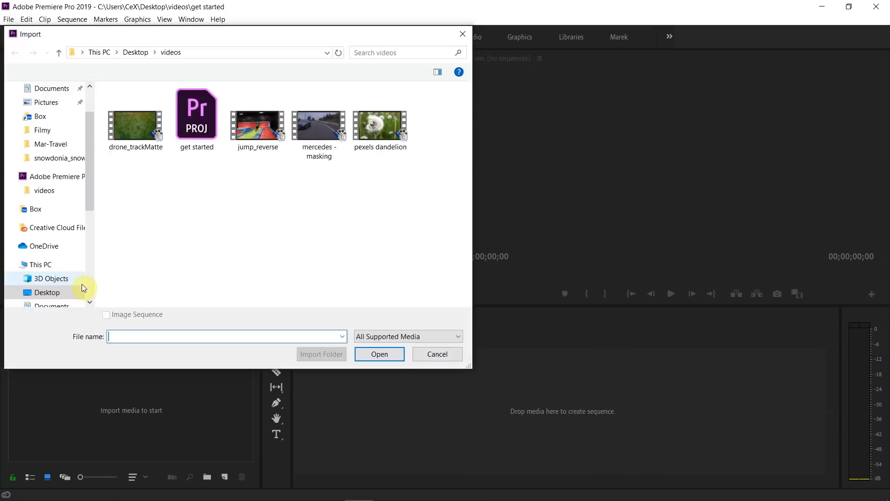
left_click_drag(243, 32, 441, 81)
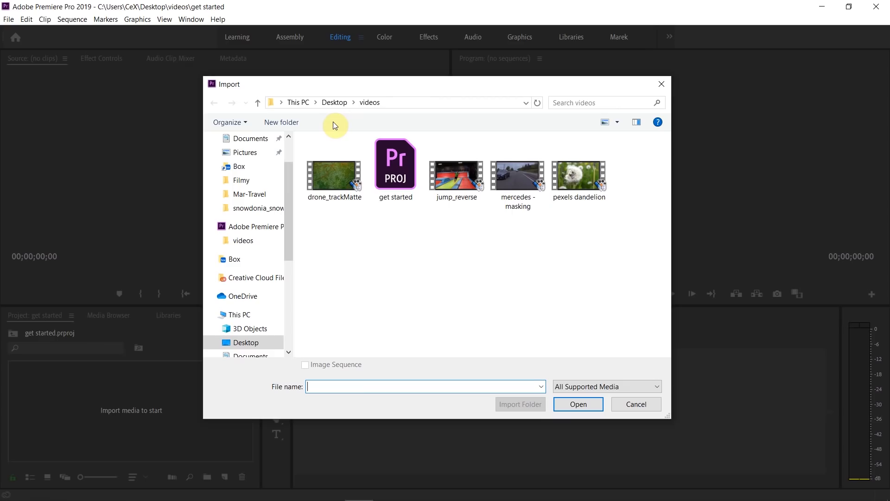
left_click(334, 189)
left_click(448, 183, "ctrl")
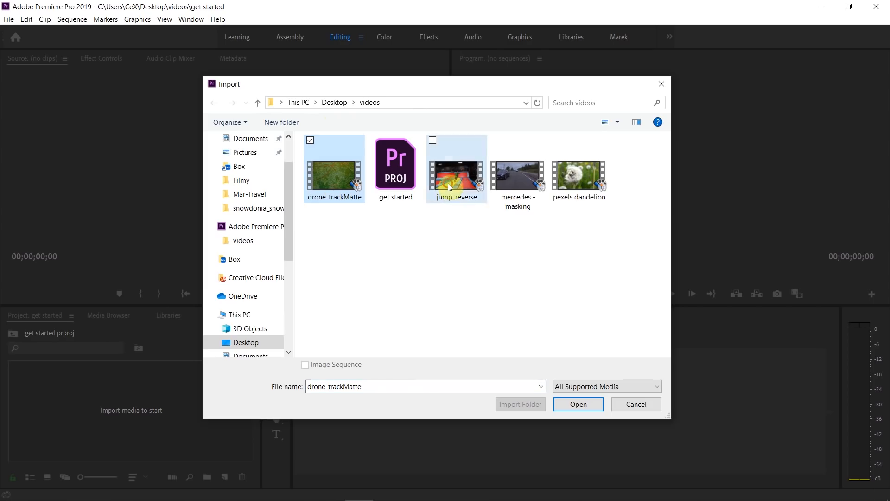
left_click(517, 176, "ctrl")
left_click(577, 188, "ctrl")
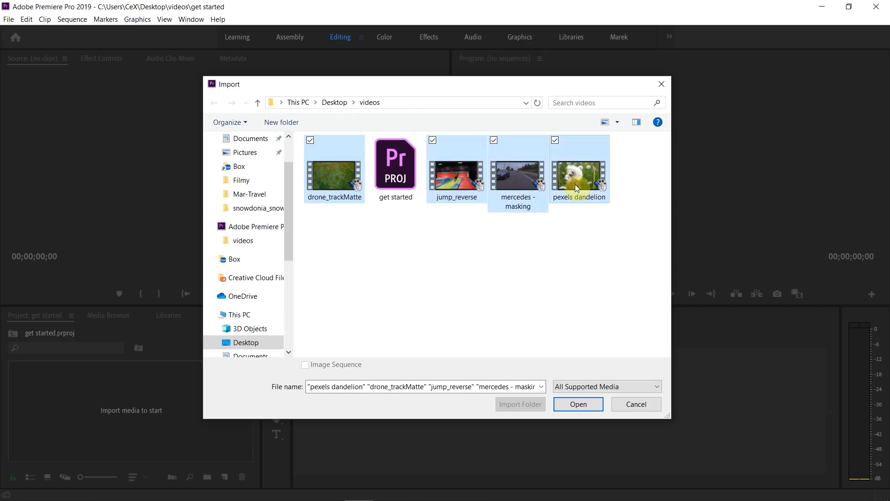
left_click(578, 405)
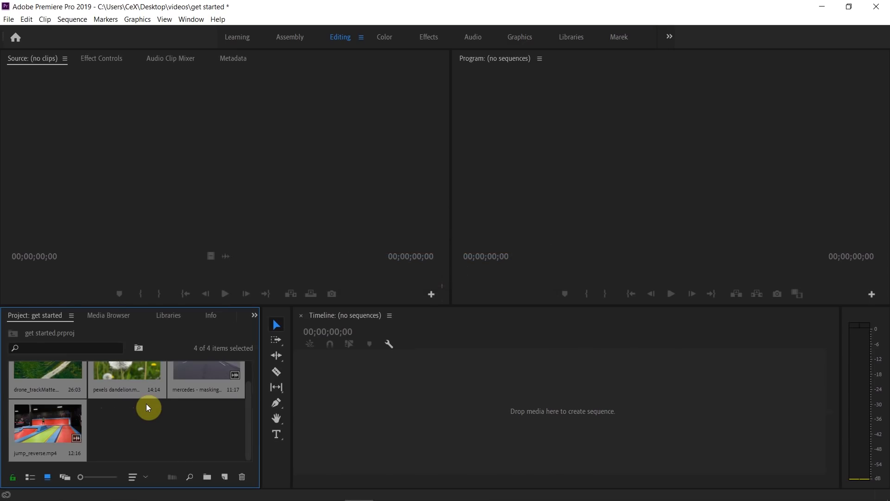
scroll(149, 432, "up", 1)
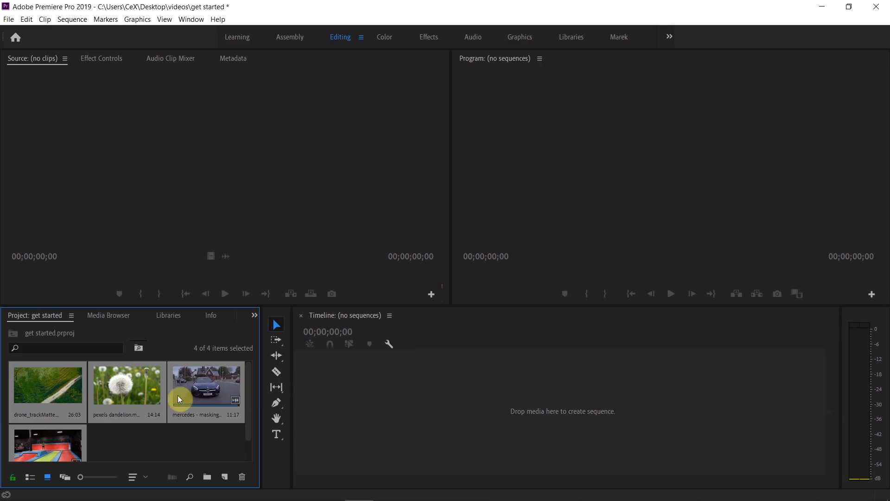
Step: Start a new sequence and choose the DSLR 720p24 preset from the Digital SLR 720p presets
left_click(8, 19)
mouse_move(42, 32)
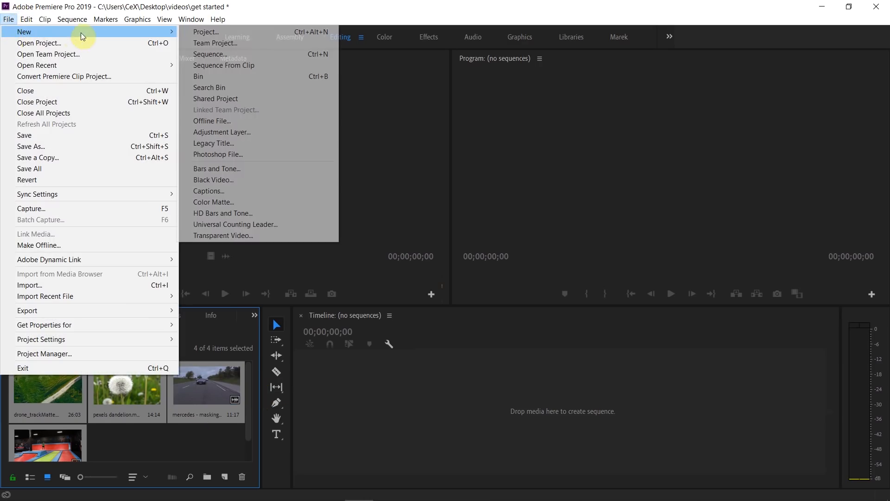
left_click(219, 54)
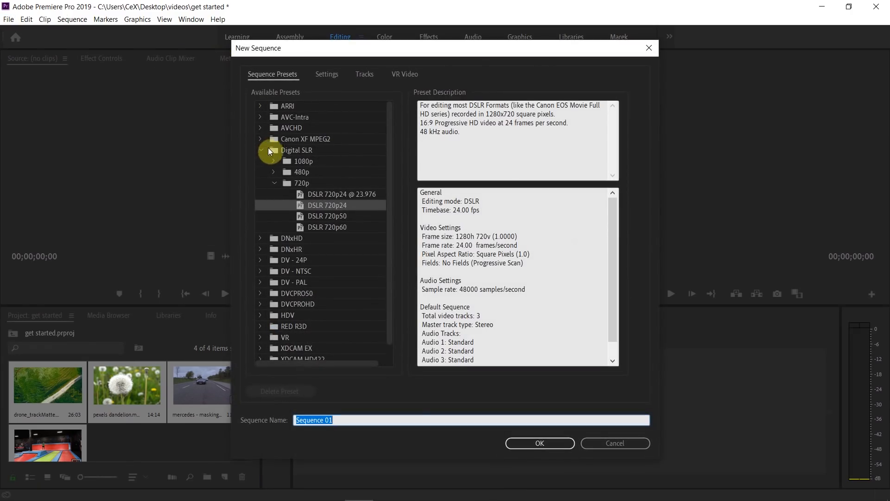
left_click(261, 150)
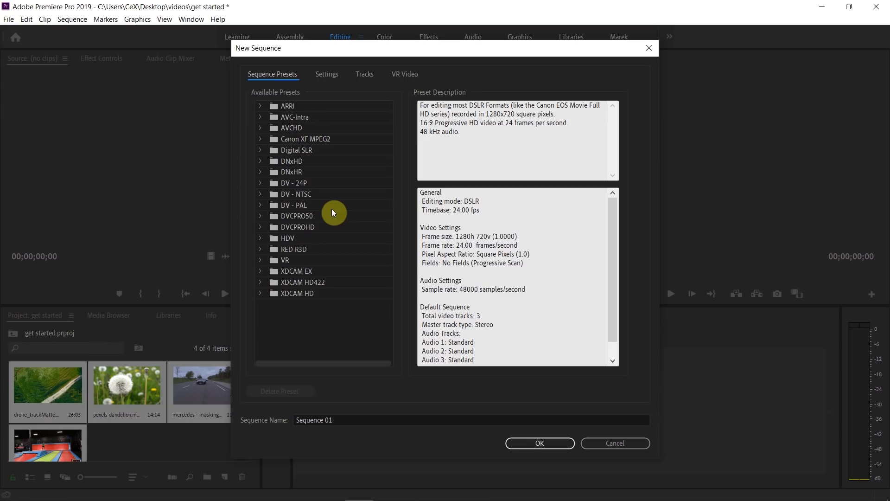
left_click(260, 150)
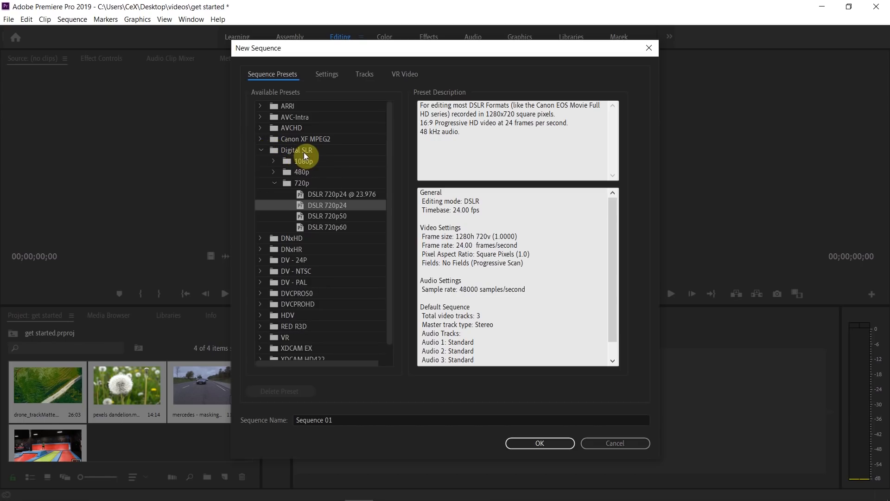
left_click(274, 182)
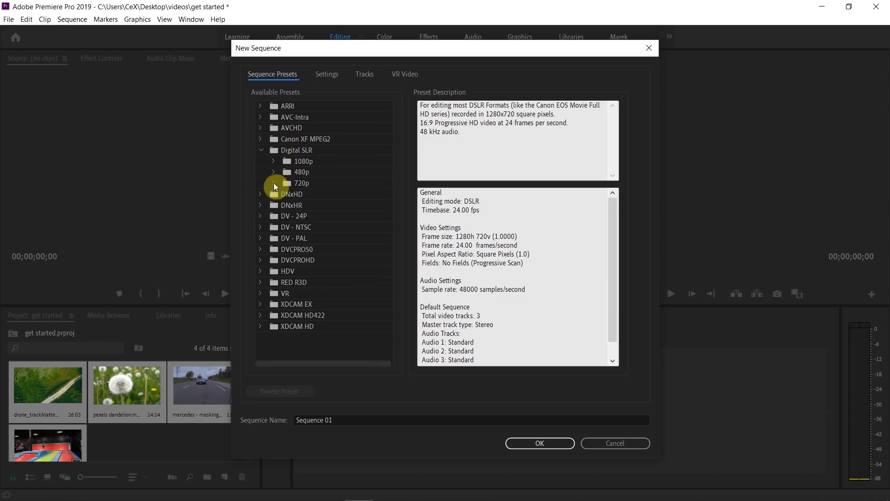
left_click(305, 162)
left_click(273, 161)
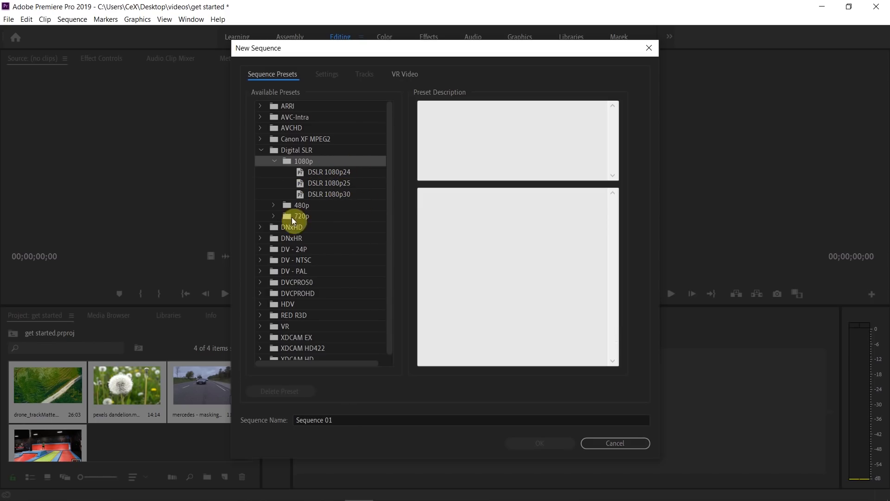
left_click(273, 217)
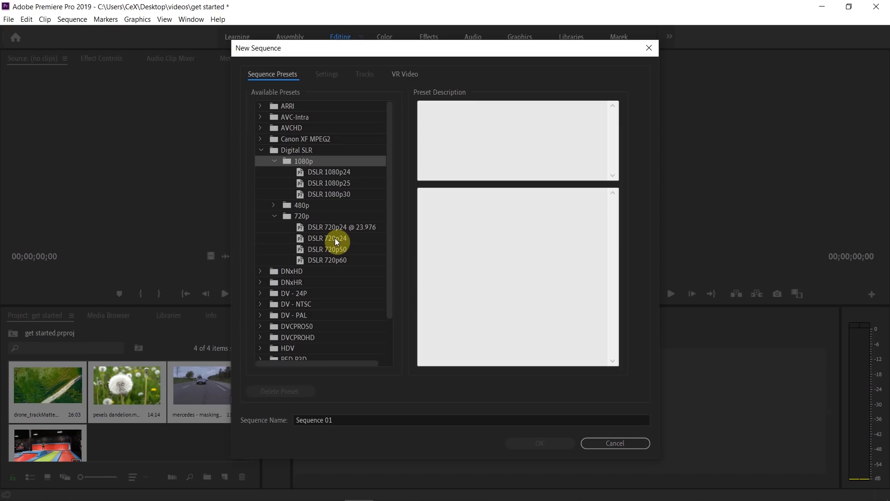
left_click(274, 160)
left_click(333, 206)
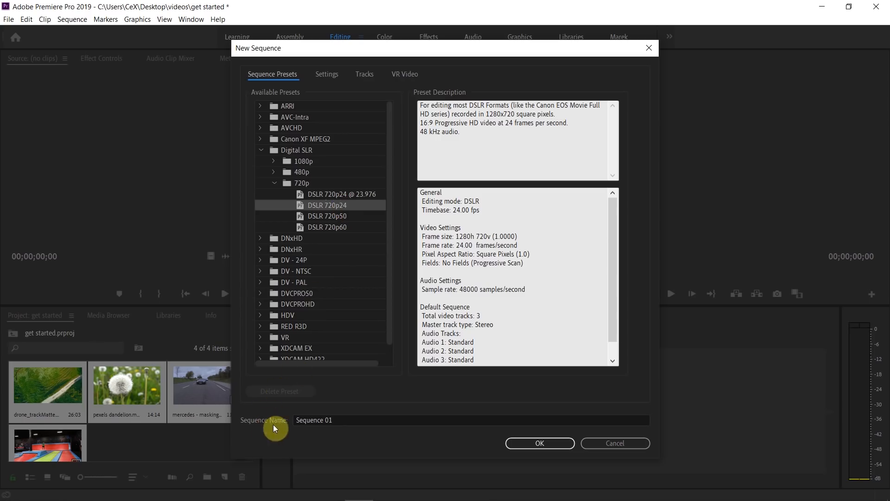
Step: Name the sequence "getting started", and create it after checking its timebase, frame size and frame rate
left_click(332, 420)
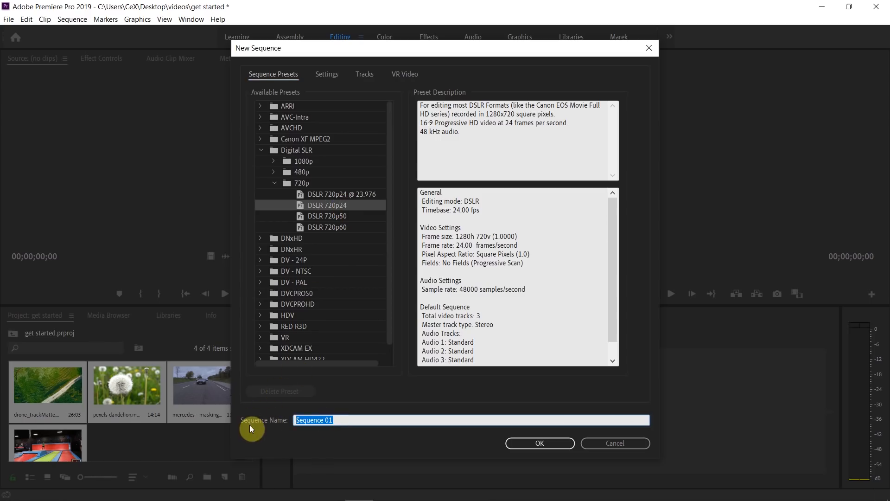
type("getting started")
left_click(327, 75)
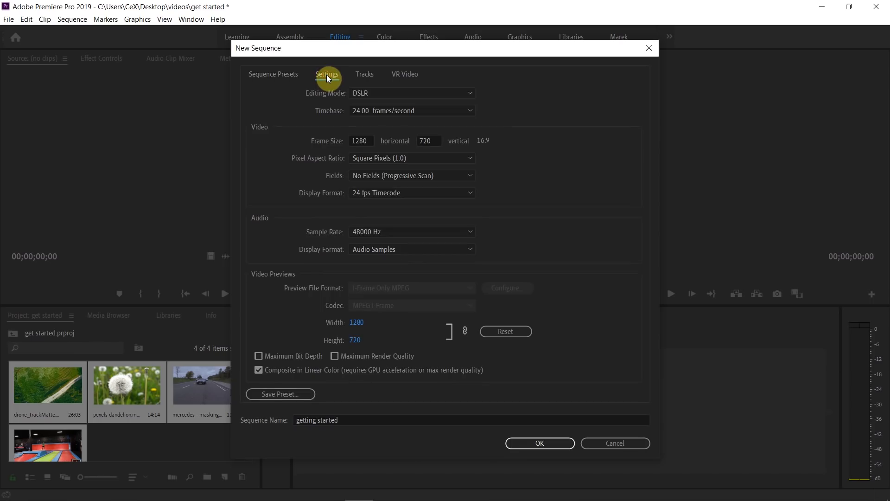
left_click(379, 113)
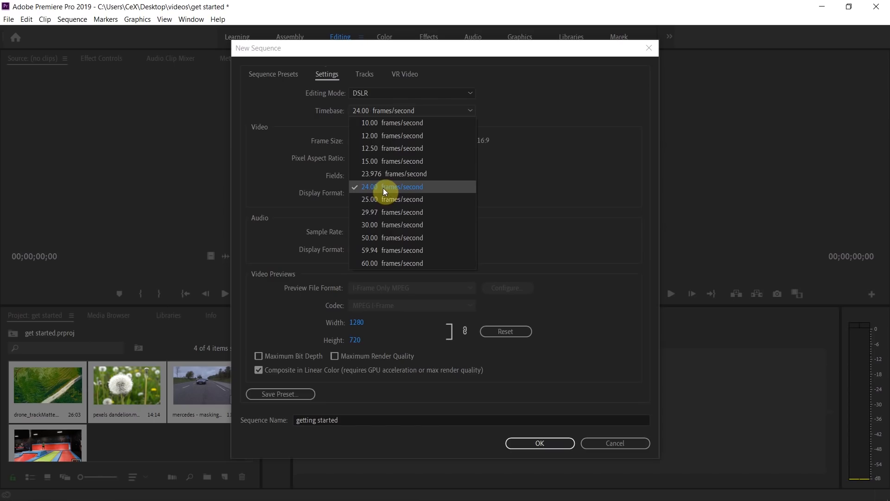
left_click(277, 74)
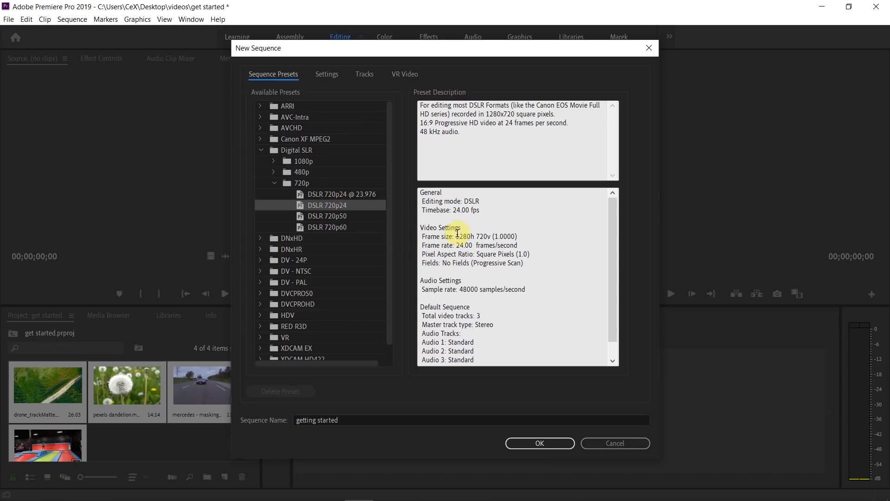
left_click_drag(456, 236, 527, 237)
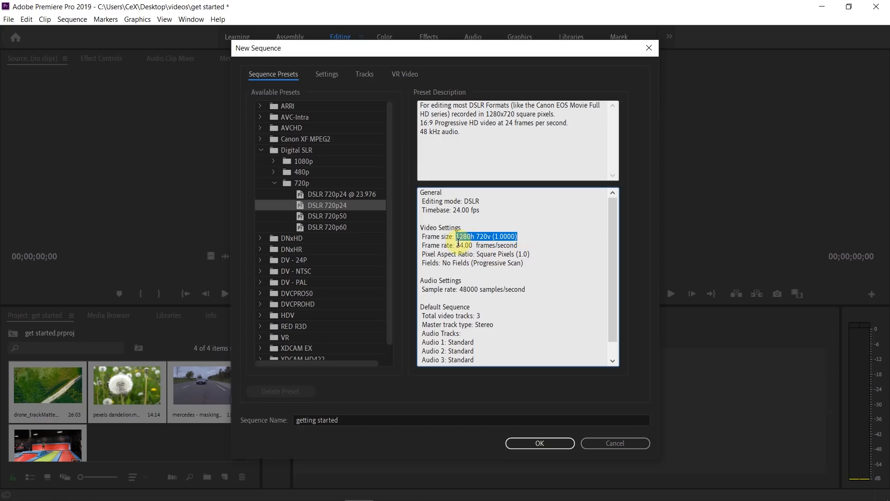
left_click_drag(459, 245, 474, 245)
left_click(541, 443)
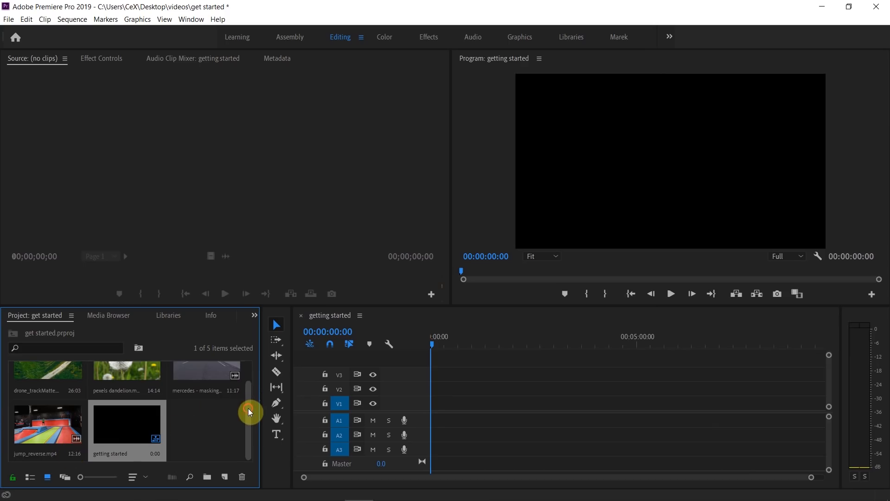
Step: Place the drone_trackMatte clip at the start of video track V1, keeping the existing sequence settings
left_click_drag(248, 409, 252, 363)
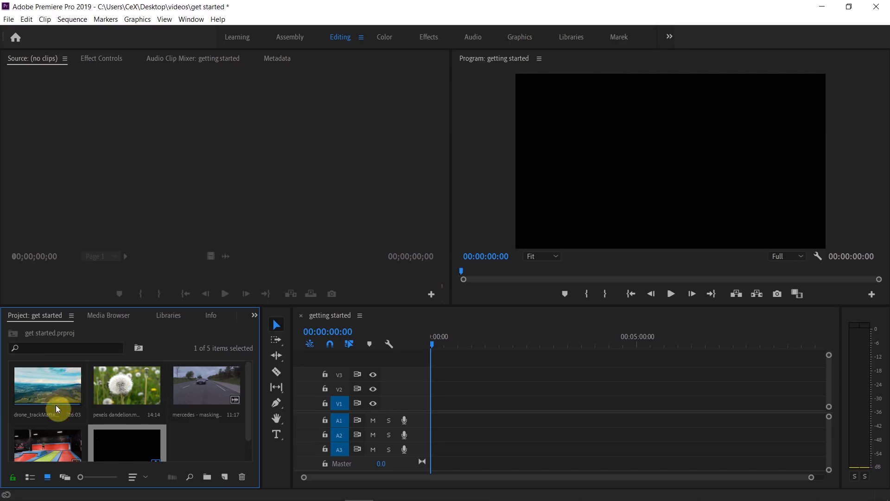
left_click(46, 379)
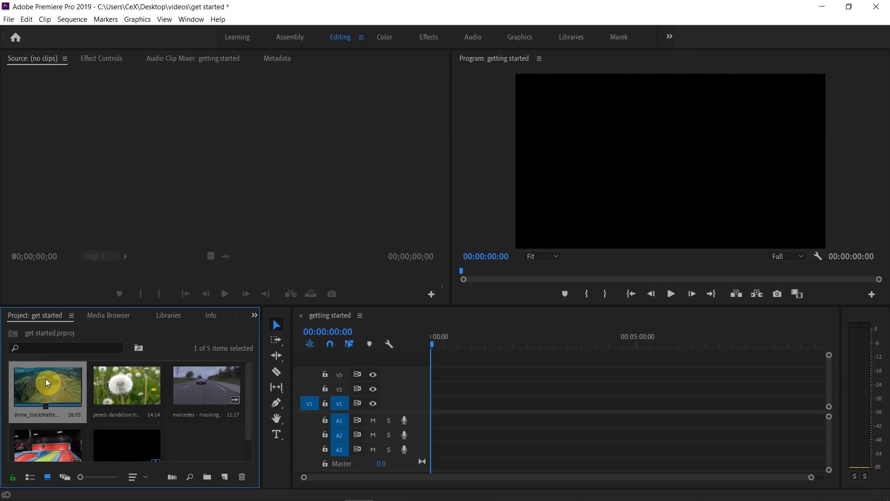
left_click_drag(45, 378, 435, 407)
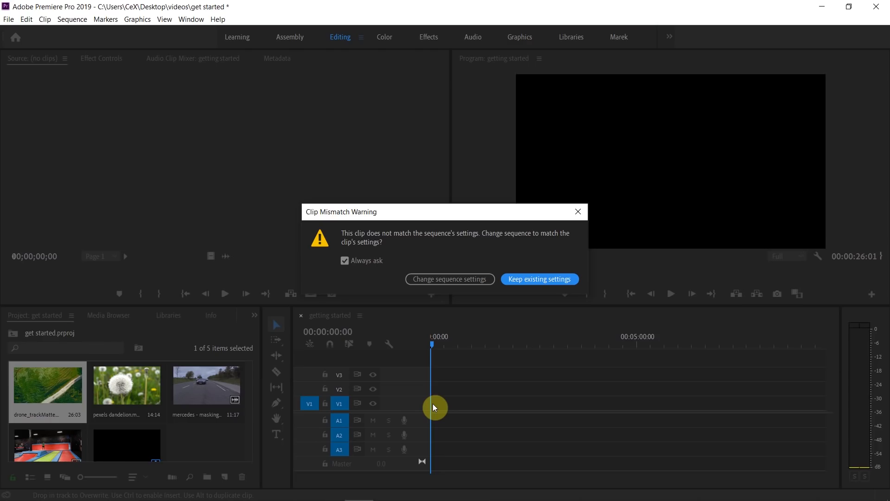
left_click(540, 280)
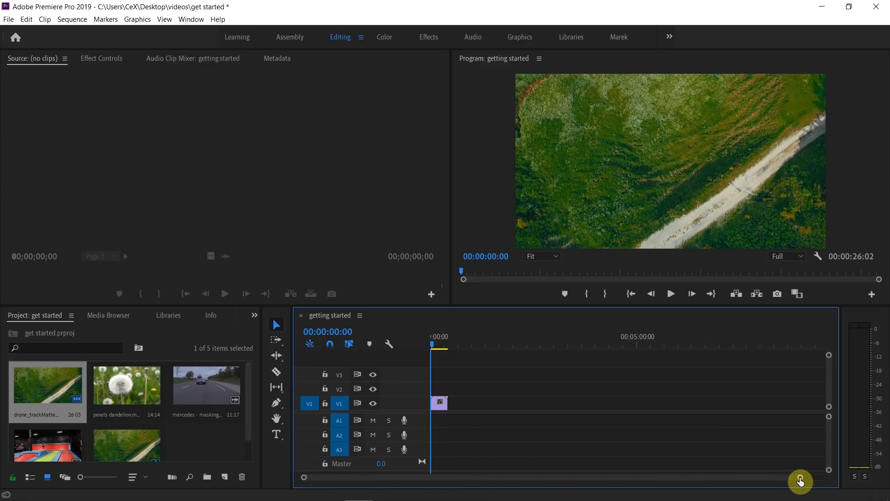
Step: Play back the drone clip from its start and again from about 00:00:18
left_click_drag(801, 481, 693, 486)
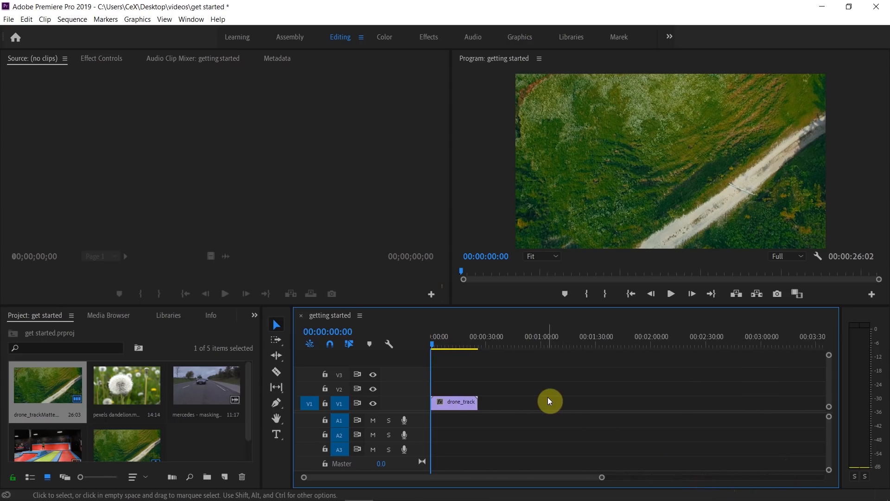
key("equal")
key("equal")
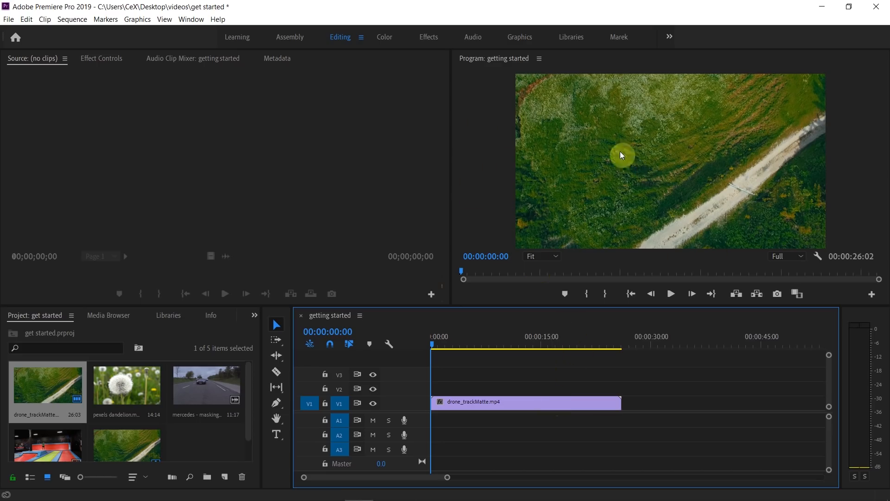
left_click(671, 299)
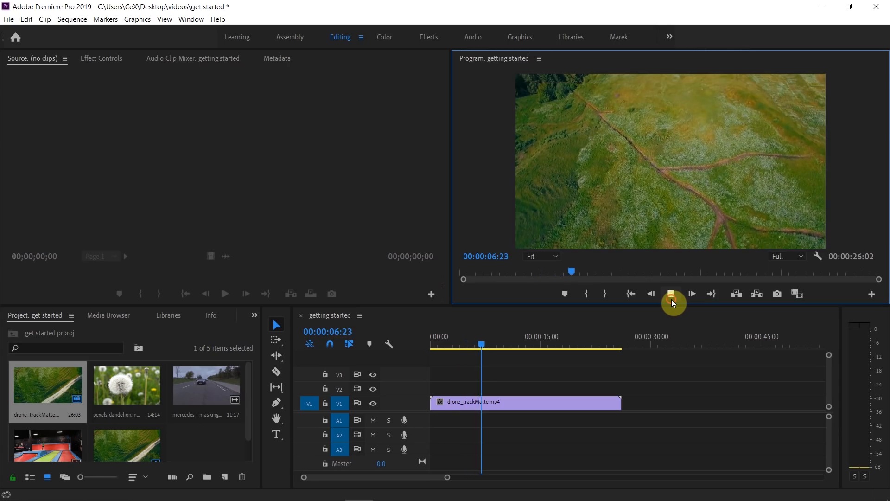
left_click(672, 300)
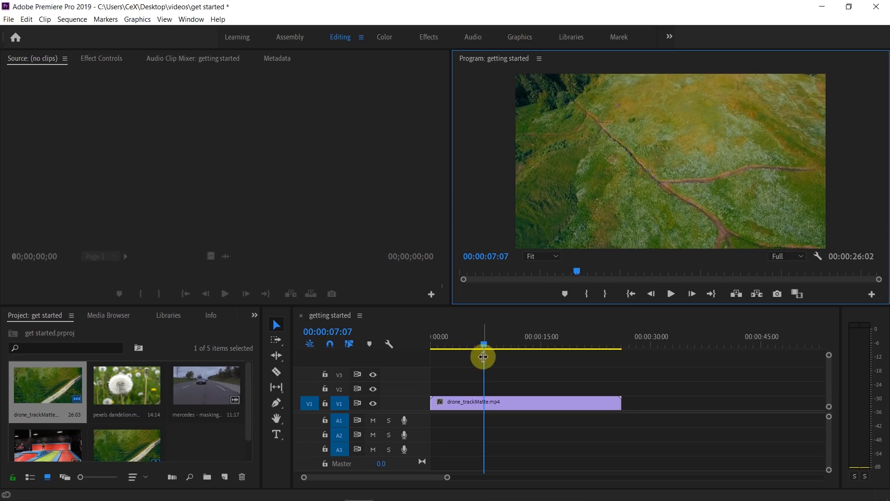
left_click_drag(483, 343, 563, 348)
left_click(671, 294)
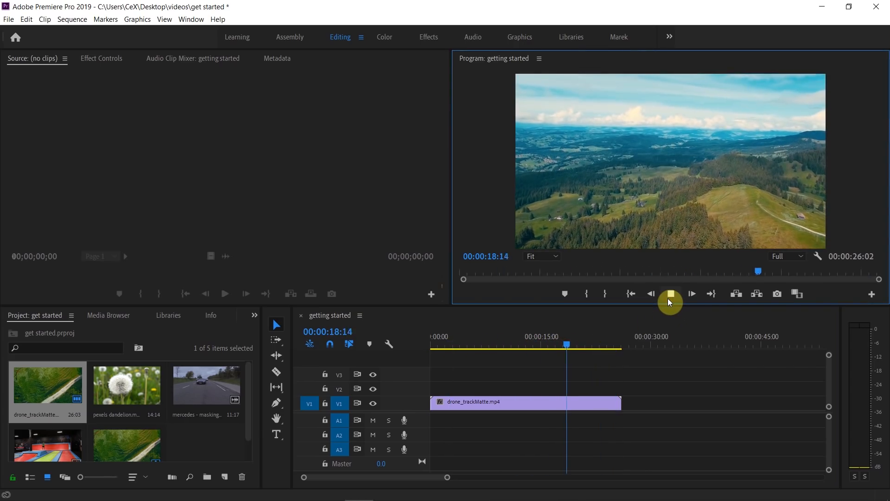
left_click(671, 294)
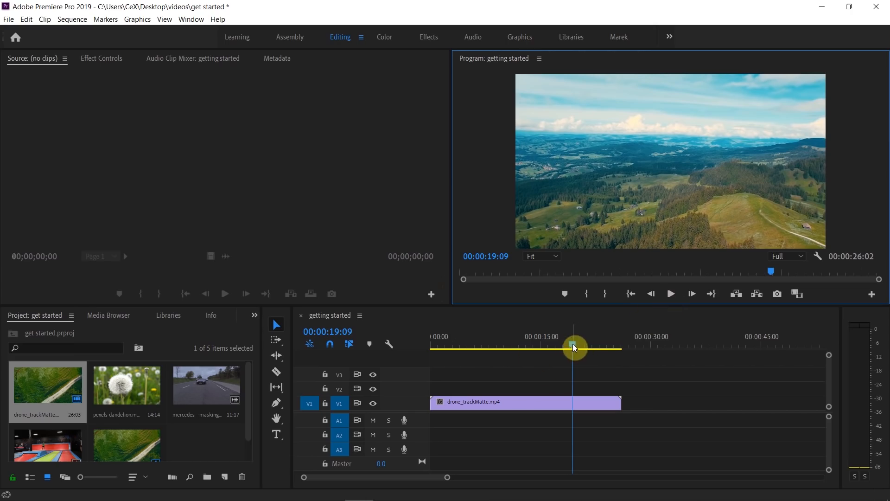
Step: Trim the drone clip on V1 so it starts at 00:00:04:21 and ends at 00:00:23:10
left_click_drag(573, 348, 467, 351)
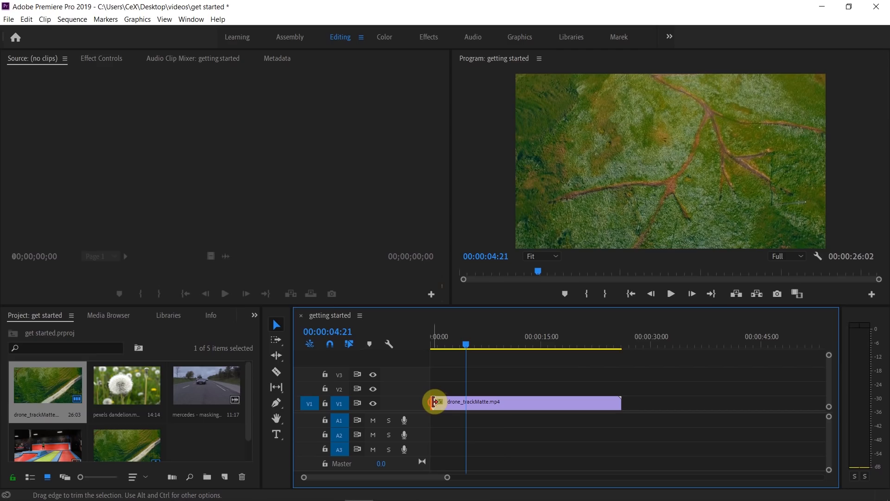
left_click_drag(434, 402, 464, 406)
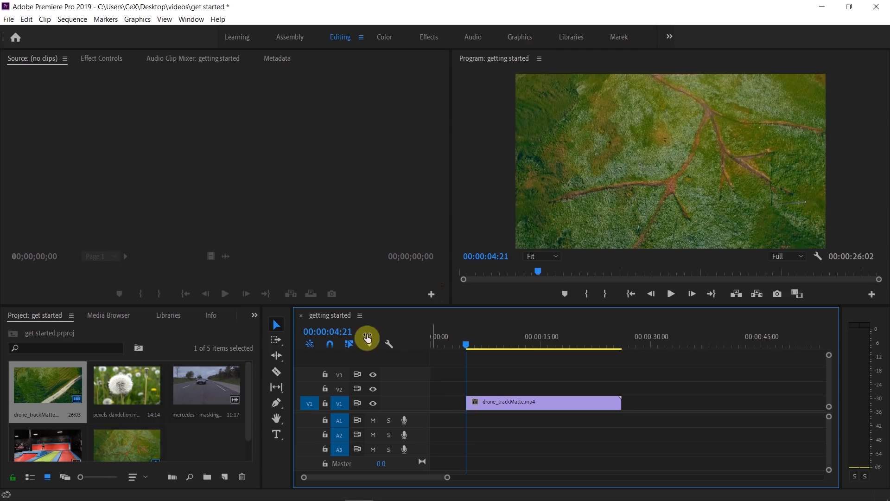
left_click(331, 346)
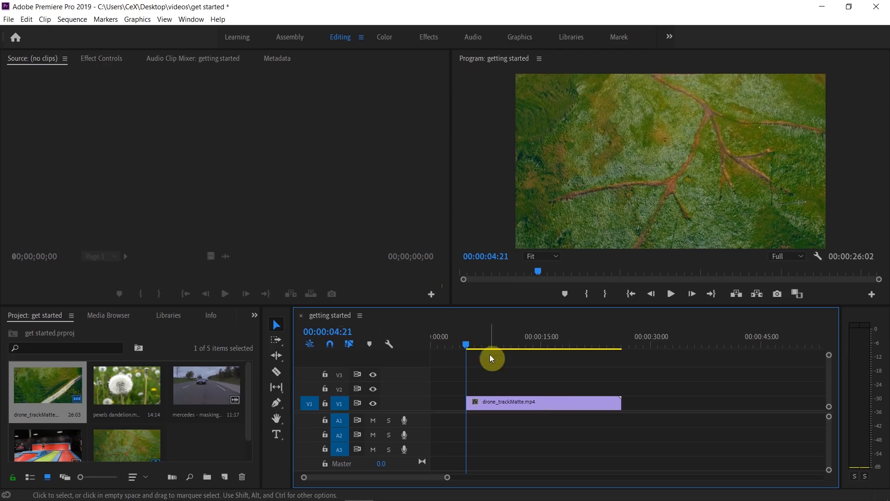
left_click_drag(466, 344, 603, 355)
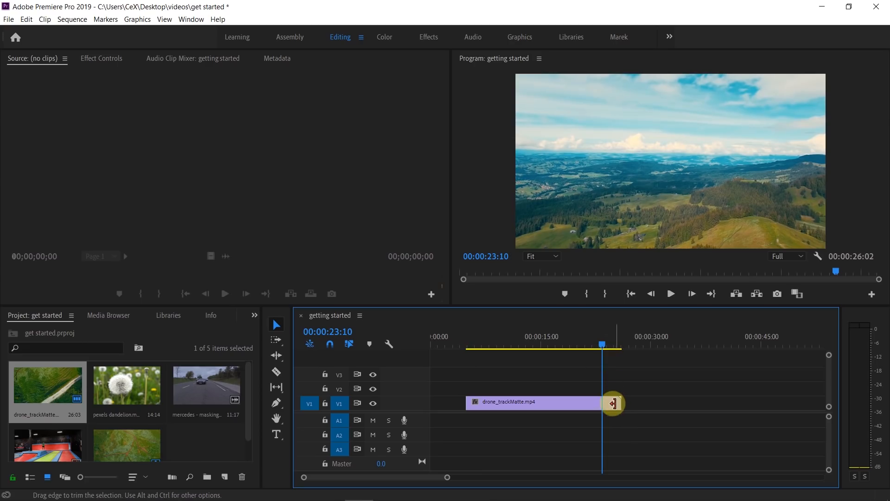
left_click_drag(619, 404, 607, 406)
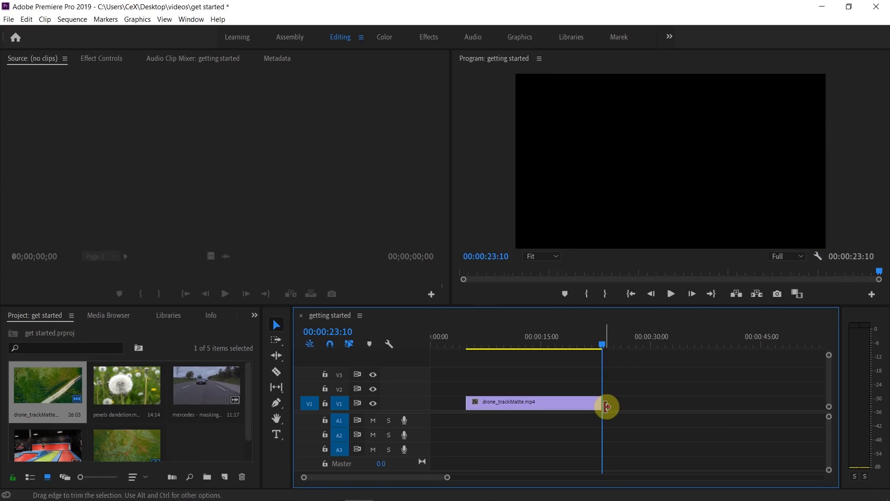
Step: Move the trimmed drone clip to the beginning of the sequence and place the playhead at 00:00:00:06
left_click_drag(471, 346, 551, 347)
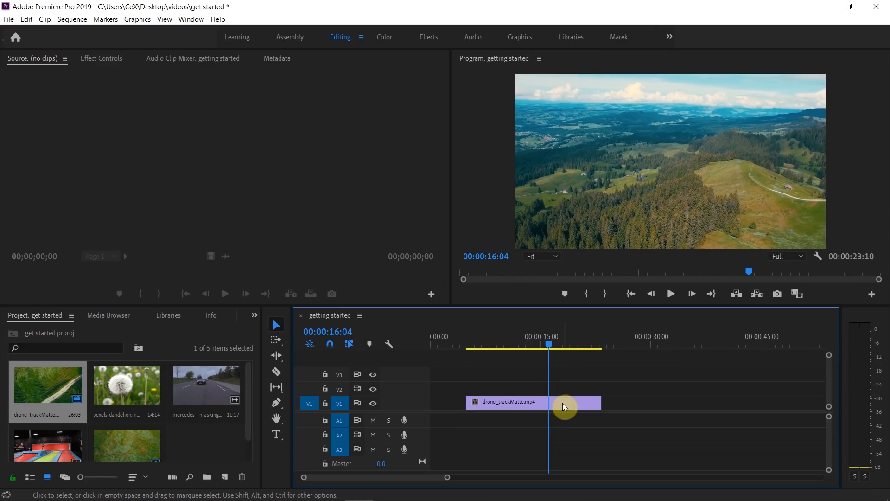
left_click_drag(556, 404, 515, 406)
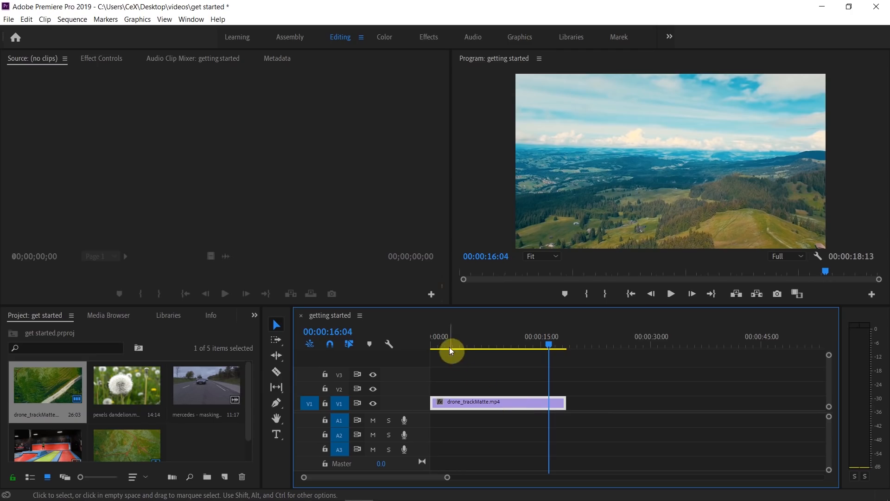
left_click(435, 344)
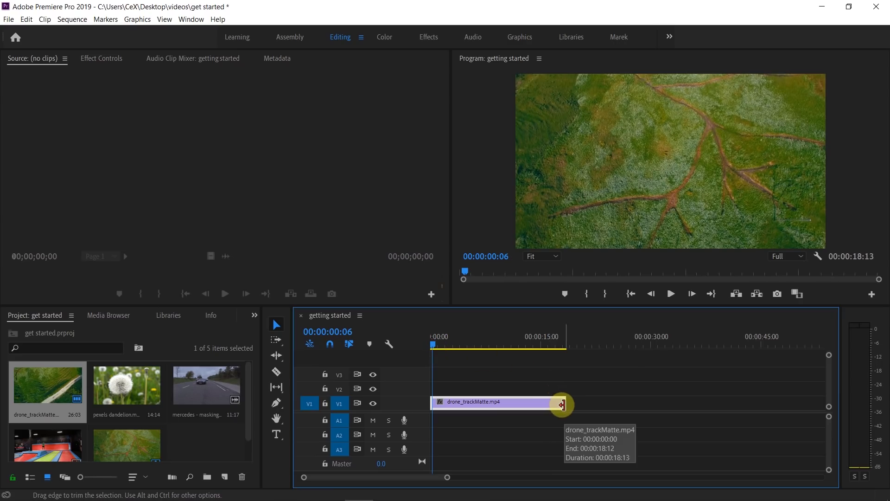
Step: Extend both ends of the drone clip to its full media length and align its start with the playhead at 00:00:00:06
left_click_drag(562, 405, 598, 403)
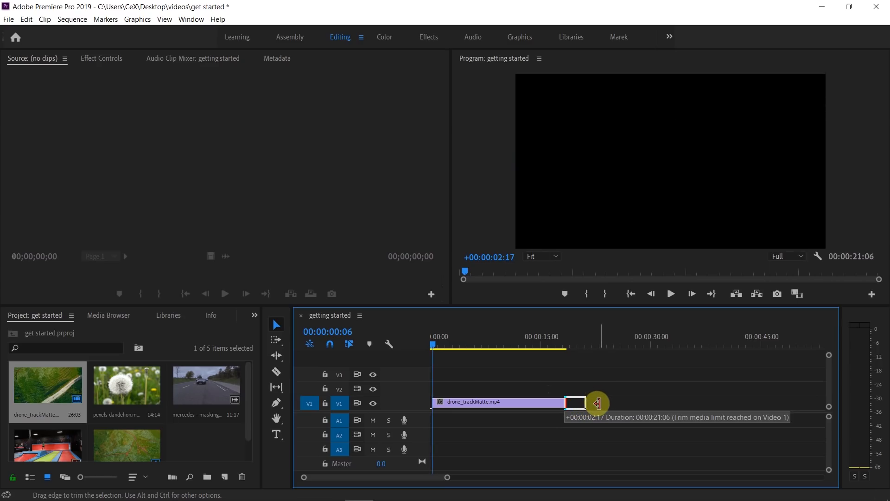
left_click_drag(598, 403, 600, 407)
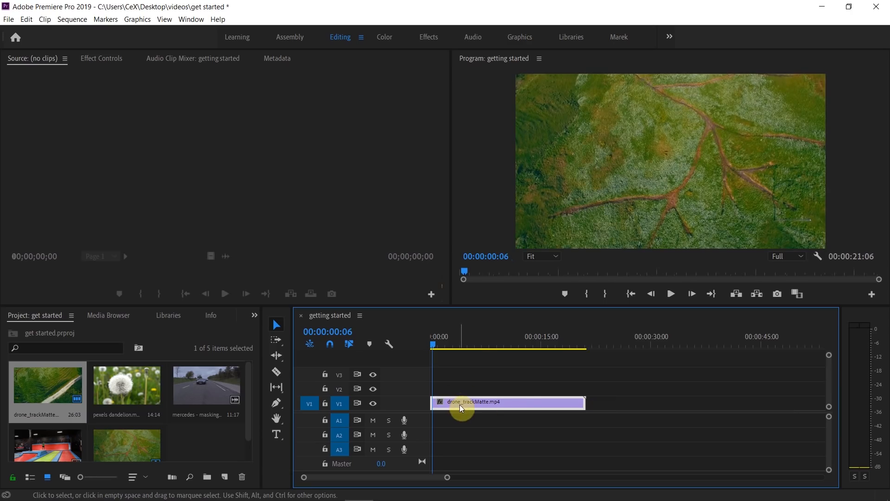
left_click_drag(460, 404, 433, 403)
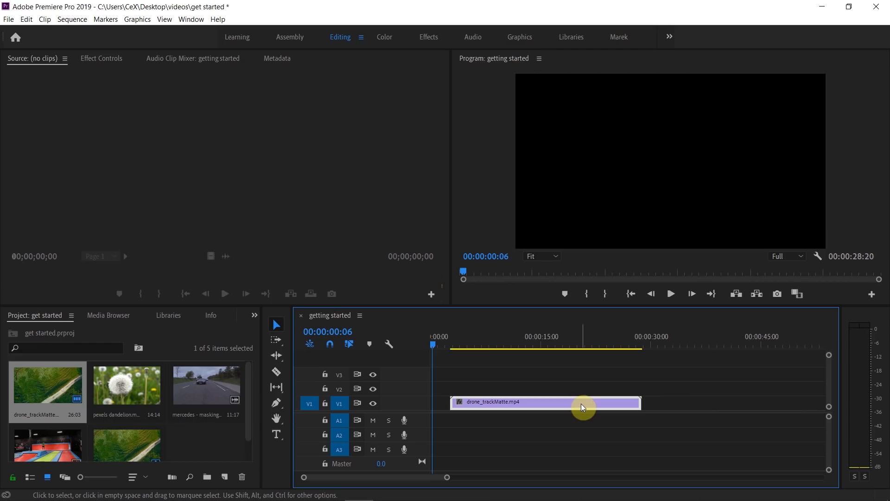
left_click_drag(581, 403, 556, 406)
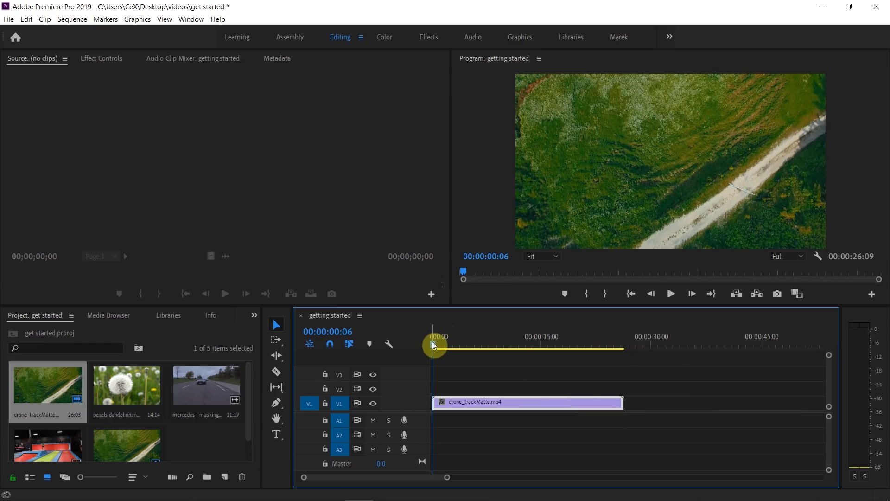
Step: Set the playhead to 00:00:04:14 and add the pexels dandelion clip to V1 directly after the drone clip
left_click_drag(433, 344, 464, 343)
left_click_drag(555, 402, 528, 408)
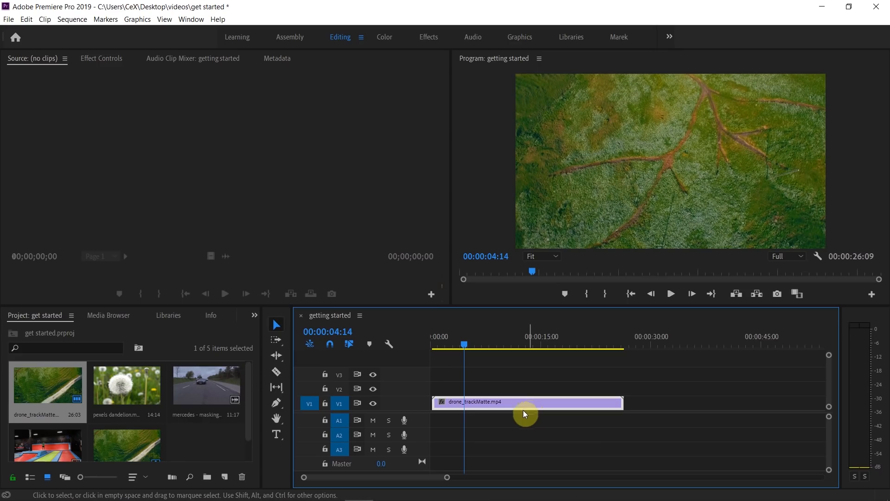
left_click_drag(127, 386, 627, 407)
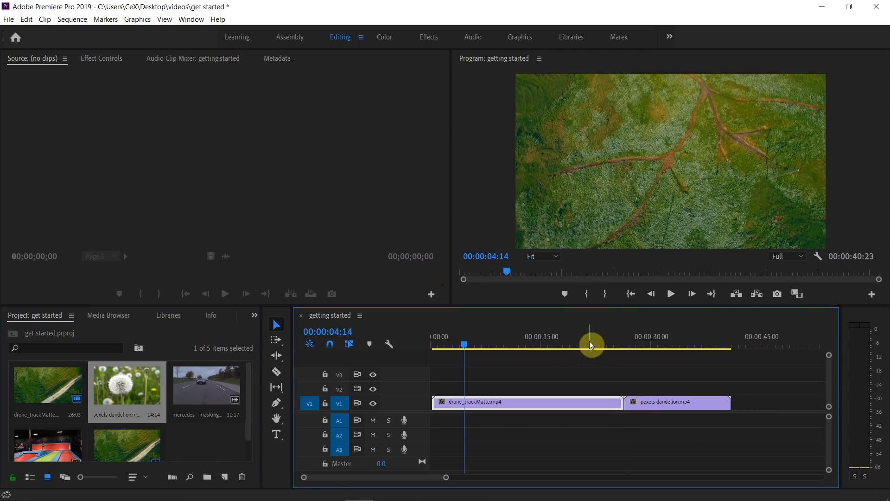
Step: Play back the sequence from late in the drone clip into the dandelion clip, starting and stopping playback
left_click(588, 342)
left_click(671, 294)
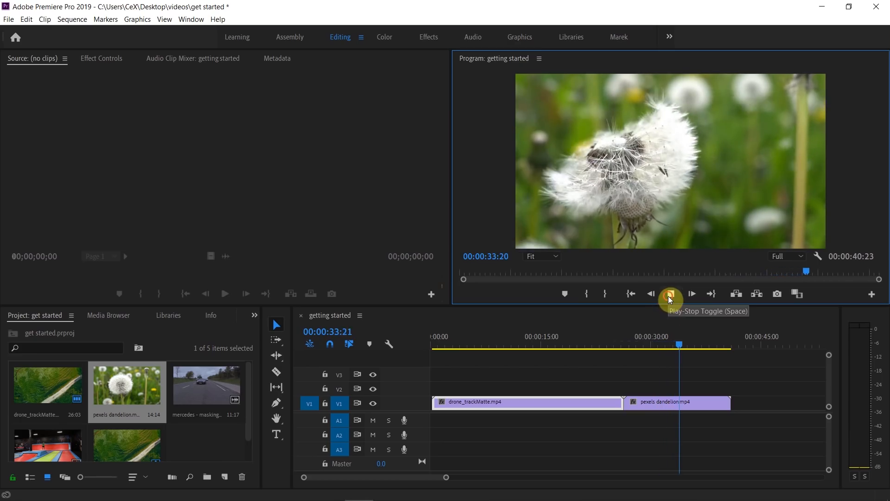
left_click(671, 294)
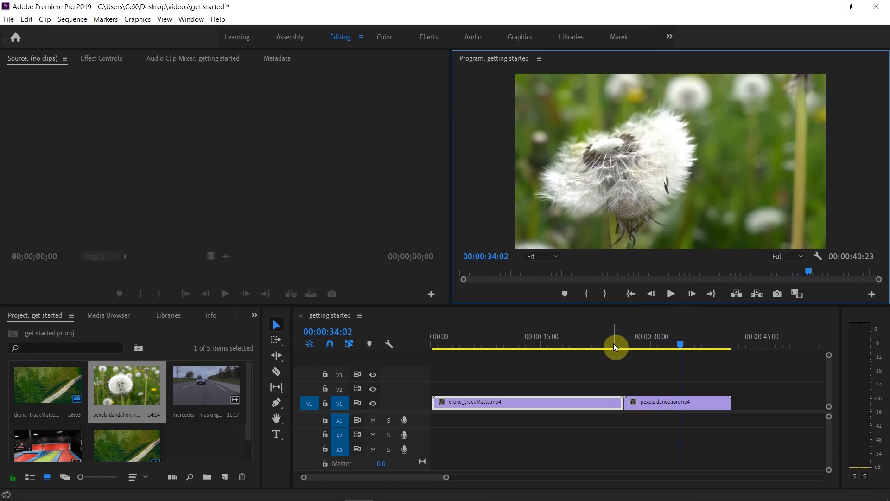
key("space")
key("space")
key("space")
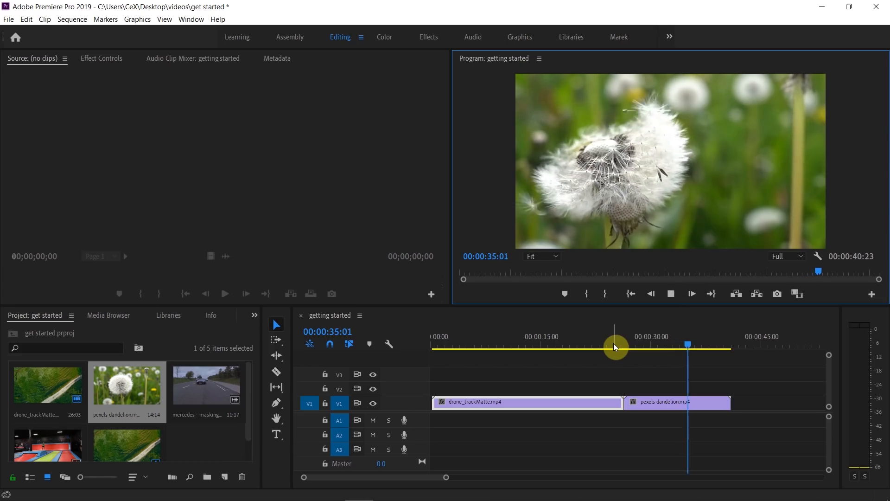
key("space")
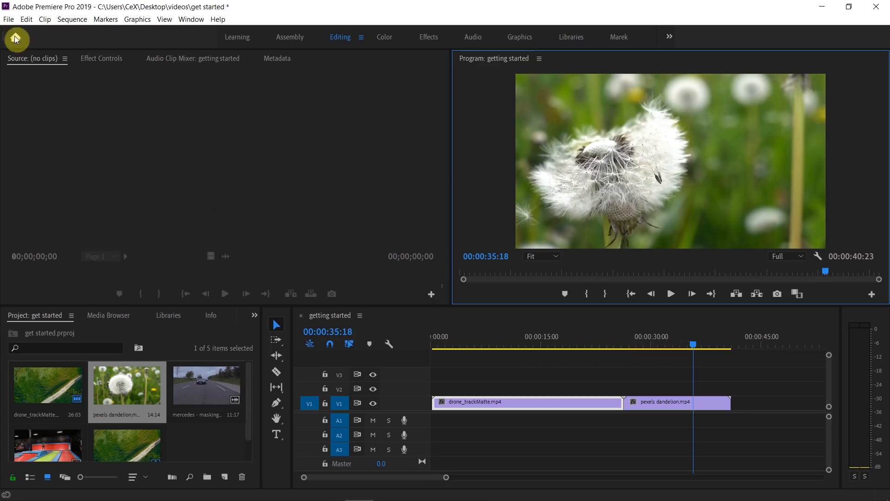
Step: Open the media export settings for the getting started sequence and keep H.264 as the export format
left_click(9, 19)
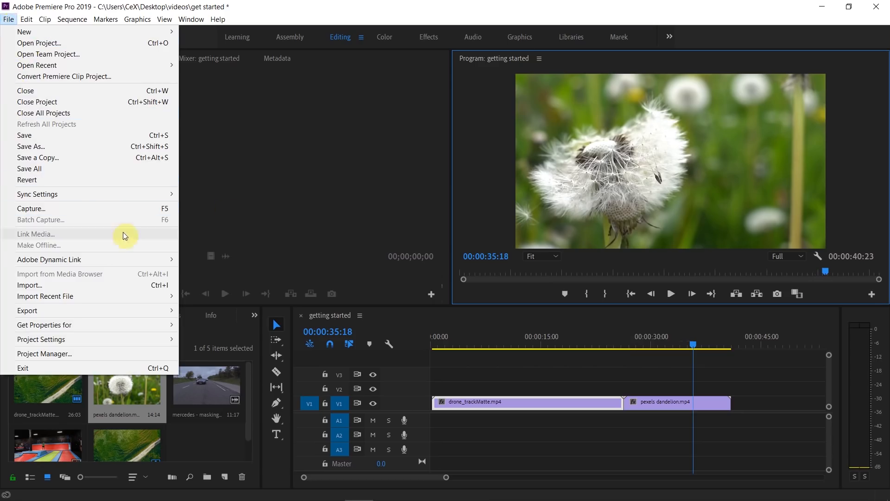
mouse_move(165, 311)
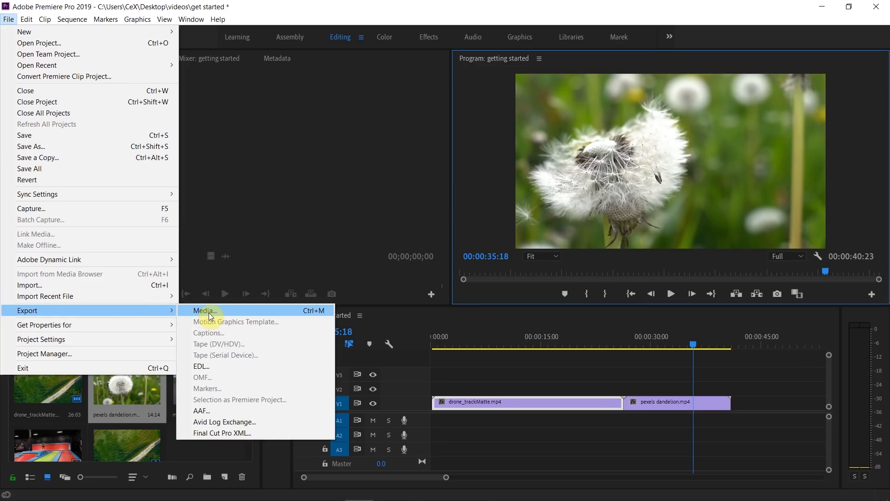
left_click(210, 315)
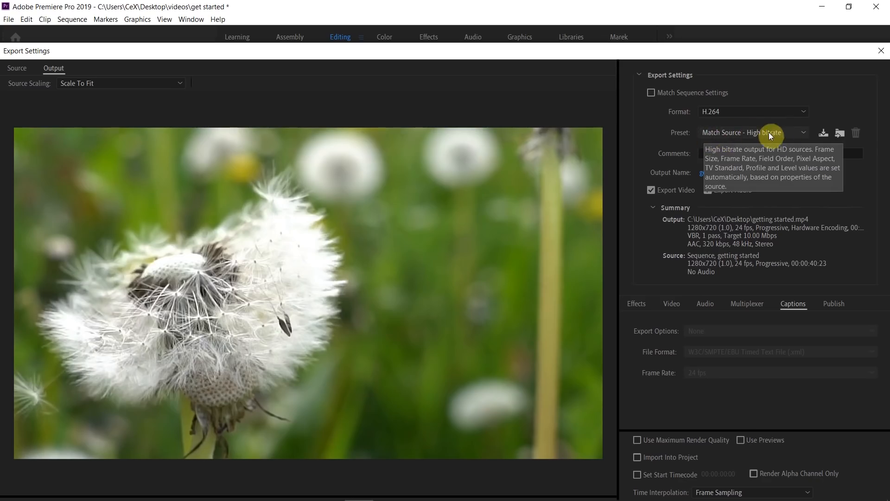
left_click(795, 113)
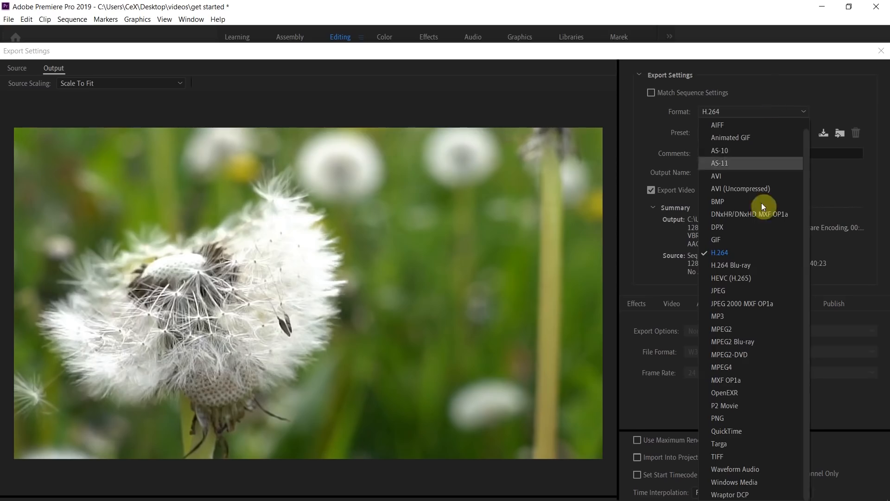
left_click(756, 87)
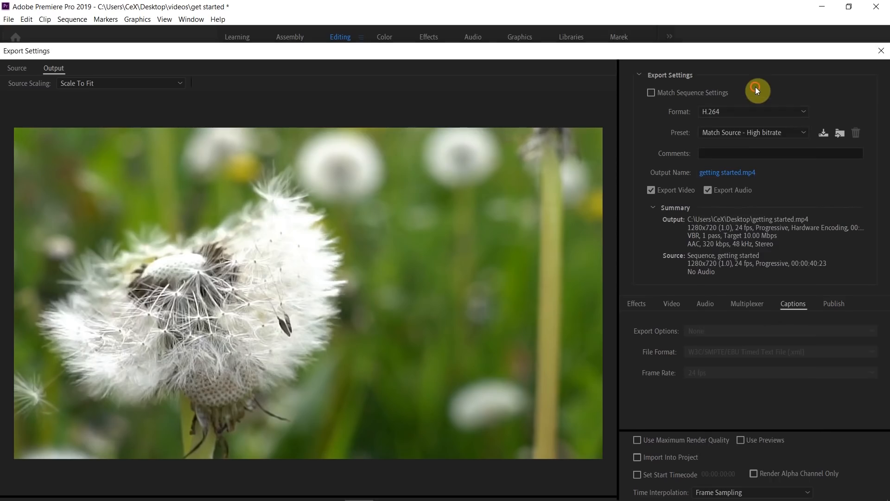
Step: Choose the YouTube 720p HD preset, preview an earlier frame of the dandelion clip, and export the sequence as getting started.mp4
left_click(742, 132)
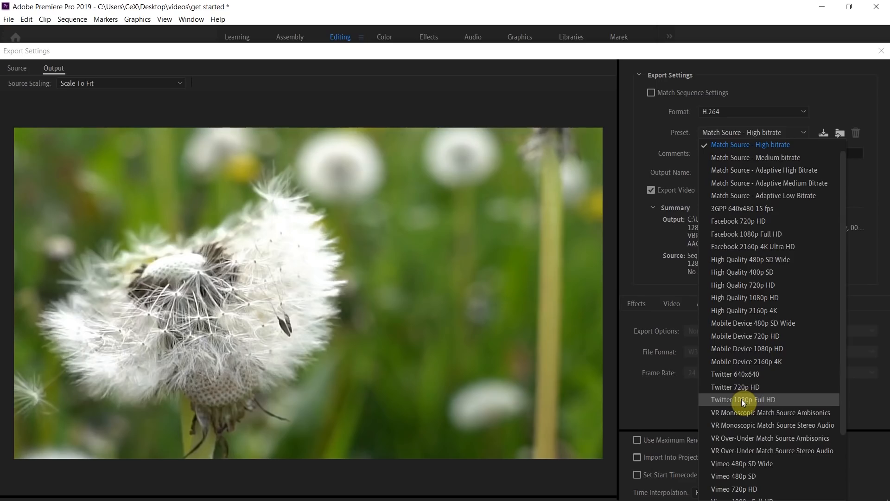
scroll(741, 399, "down", 2)
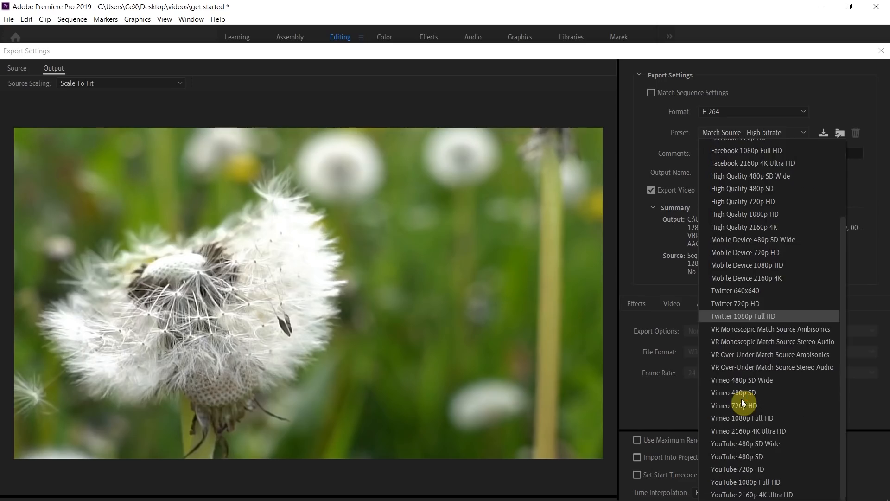
left_click(750, 469)
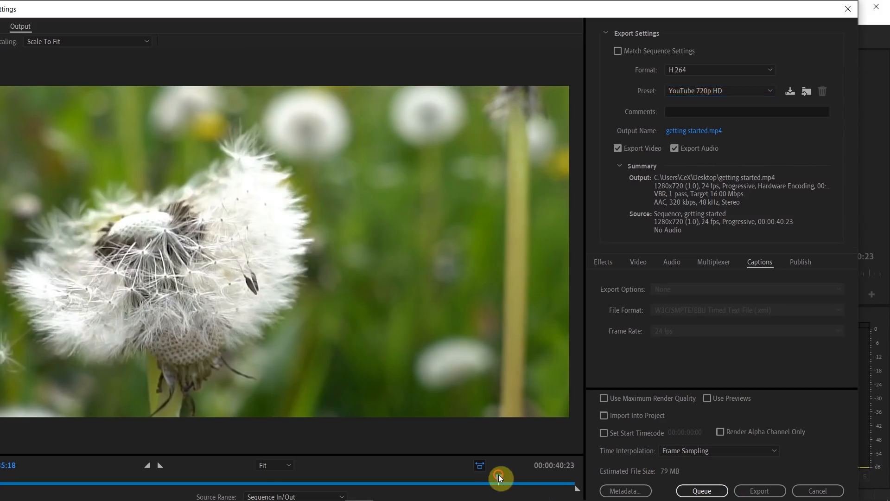
left_click_drag(499, 478, 428, 477)
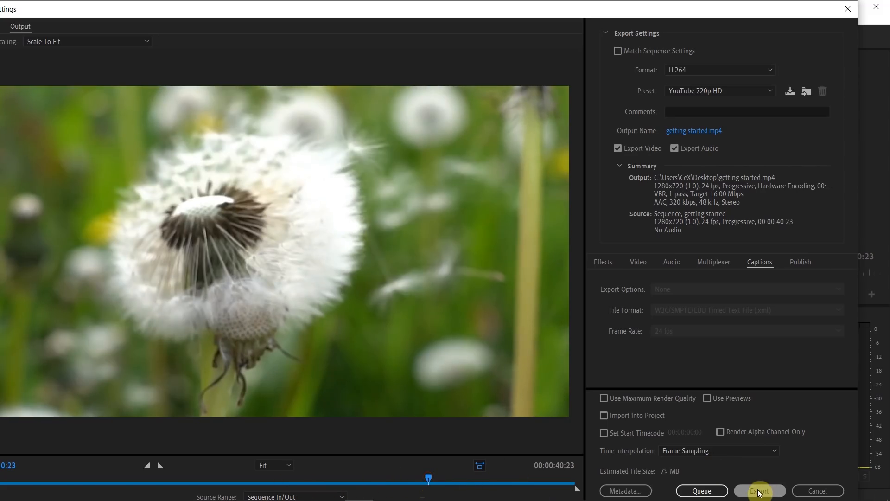
left_click(758, 490)
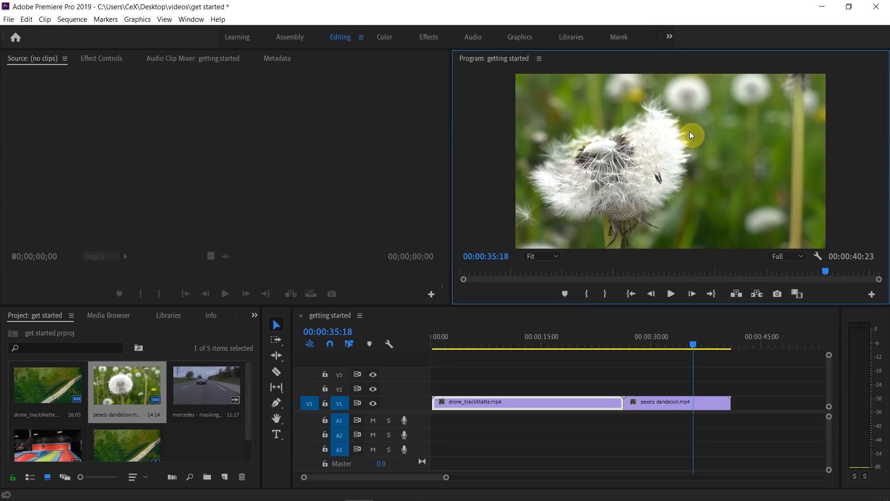
Step: Switch to File Explorer and play the exported getting started video from the Desktop folder, closing the player and folder window when done
key("super")
left_click(225, 237)
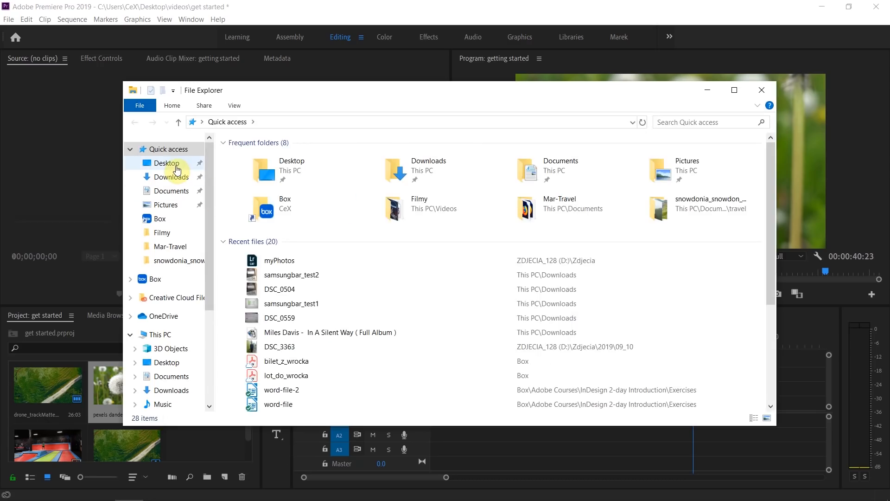
left_click(171, 164)
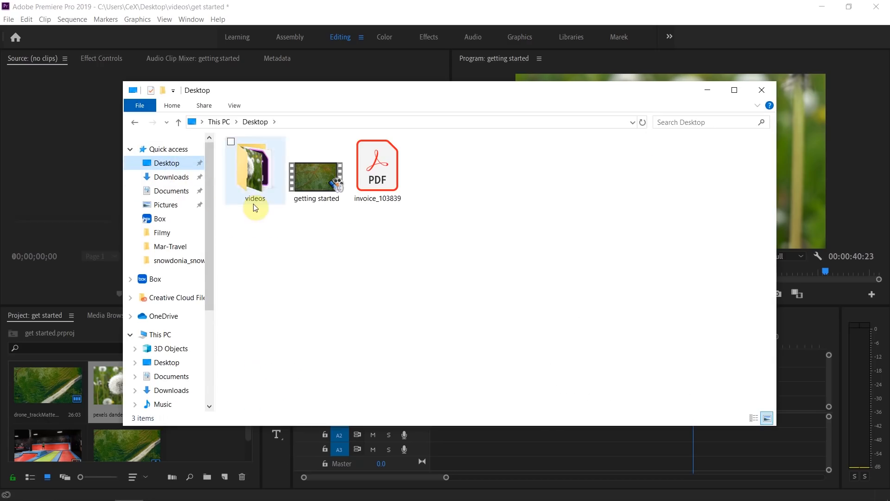
left_click(313, 182)
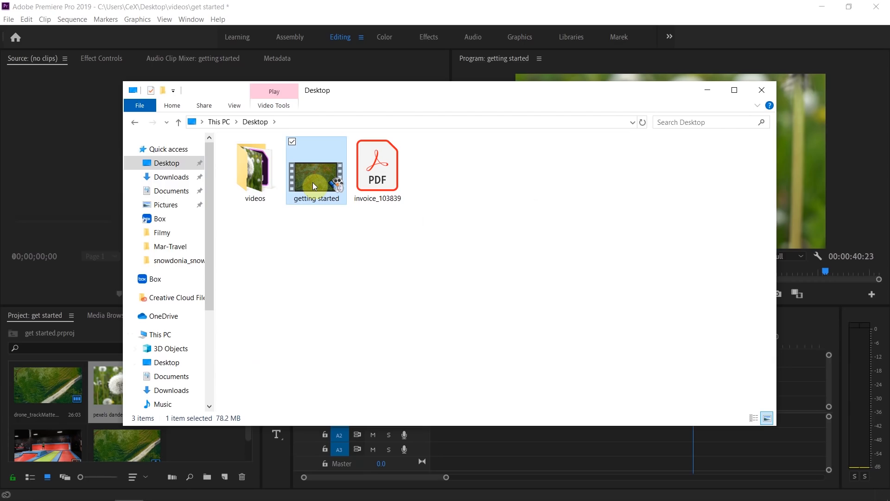
double_click(314, 185)
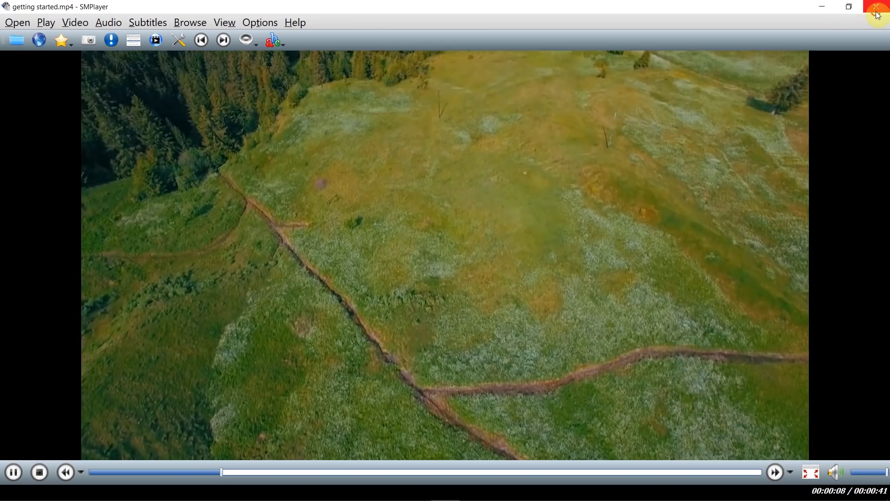
left_click(877, 6)
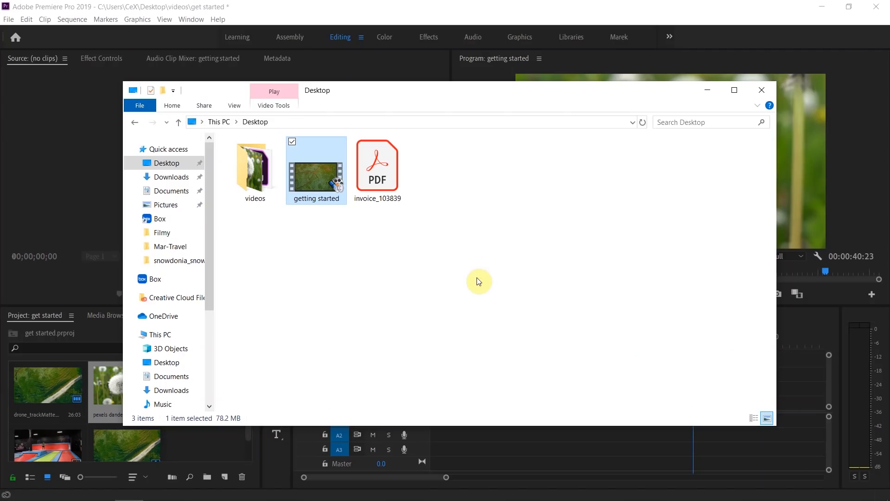
left_click(762, 89)
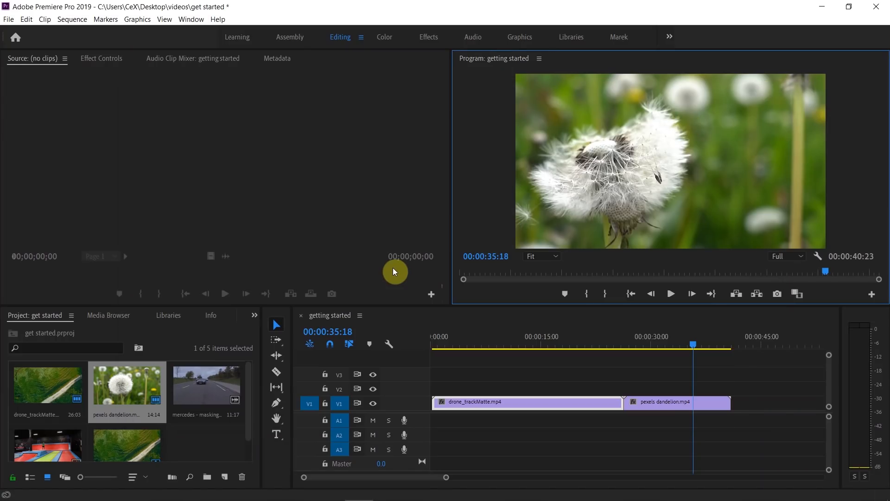